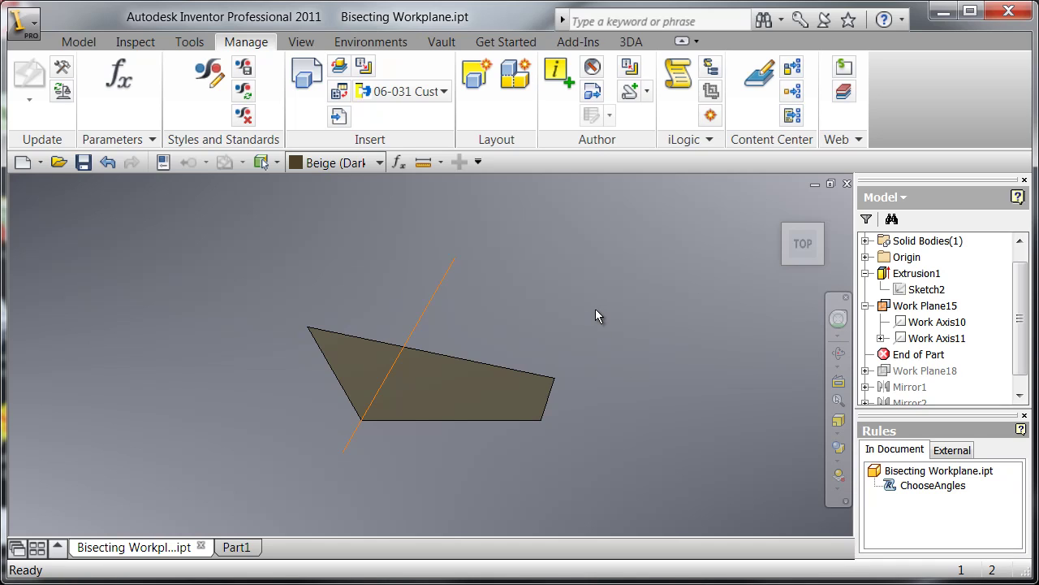
Select the bisecting work plane and the front and left faces, then view the part from the top.
{"action": "left_click", "coordinate": [439, 301]}
{"action": "key", "text": "F6"}
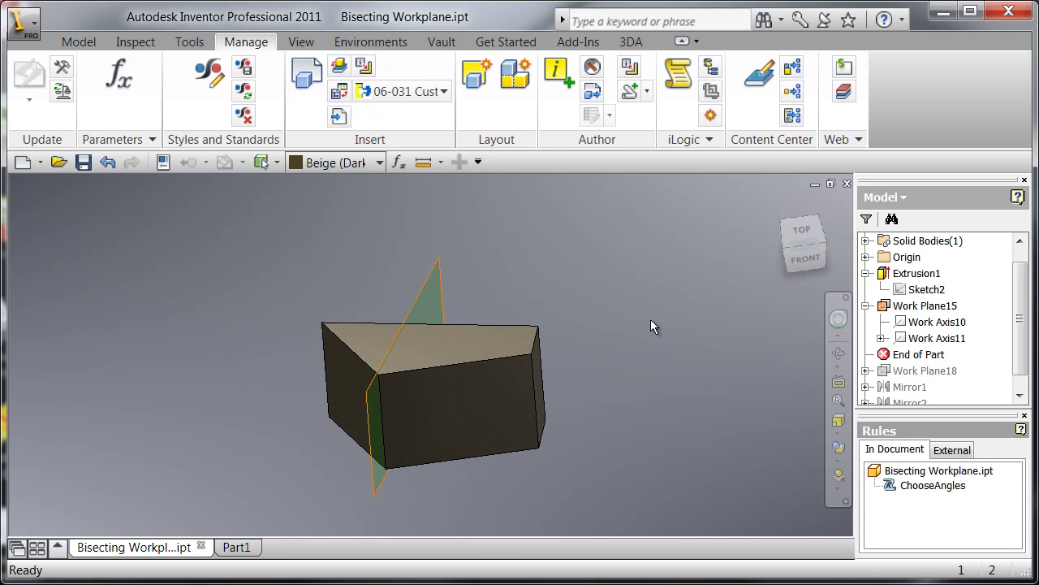
{"action": "left_click", "coordinate": [528, 448]}
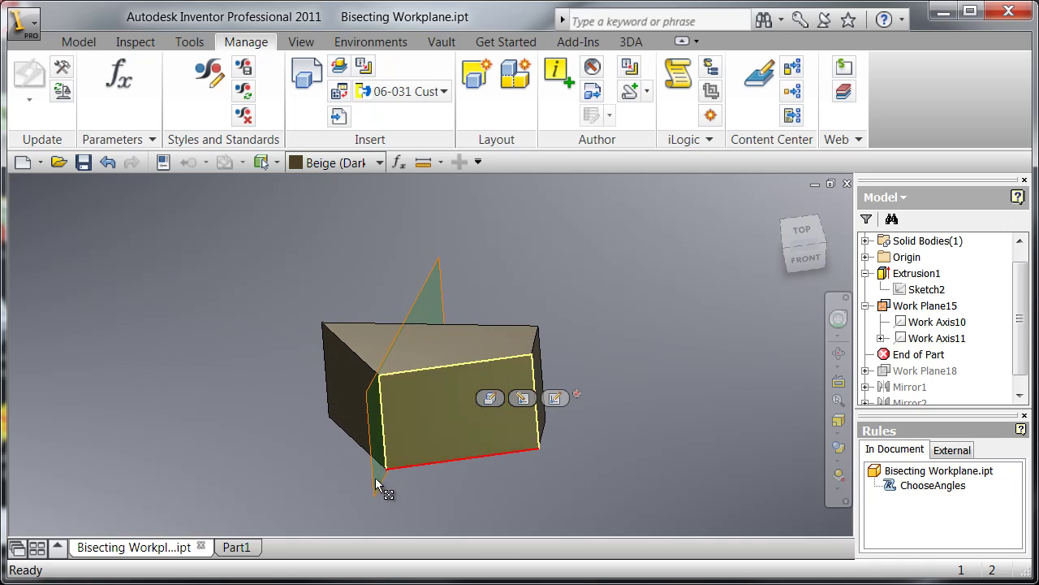
{"action": "left_click", "coordinate": [351, 388]}
{"action": "left_click", "coordinate": [802, 232]}
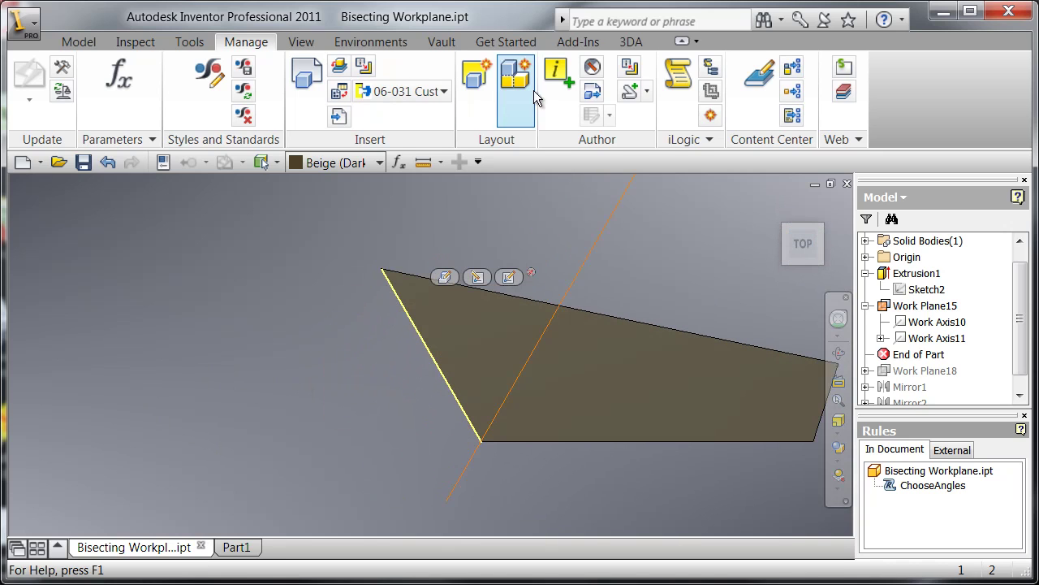
Run the ChooseAngles rule twice, applying 10 deg and then 60 deg as the part angle.
{"action": "left_click", "coordinate": [711, 115]}
{"action": "left_click_drag", "start_coordinate": [509, 142], "coordinate": [808, 147]}
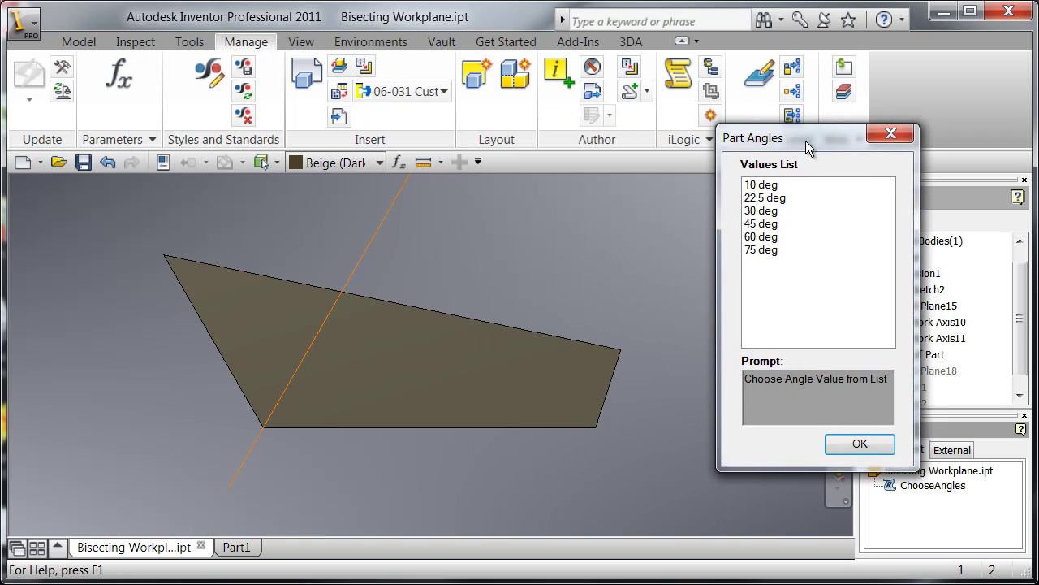
{"action": "left_click", "coordinate": [766, 185]}
{"action": "left_click", "coordinate": [862, 444]}
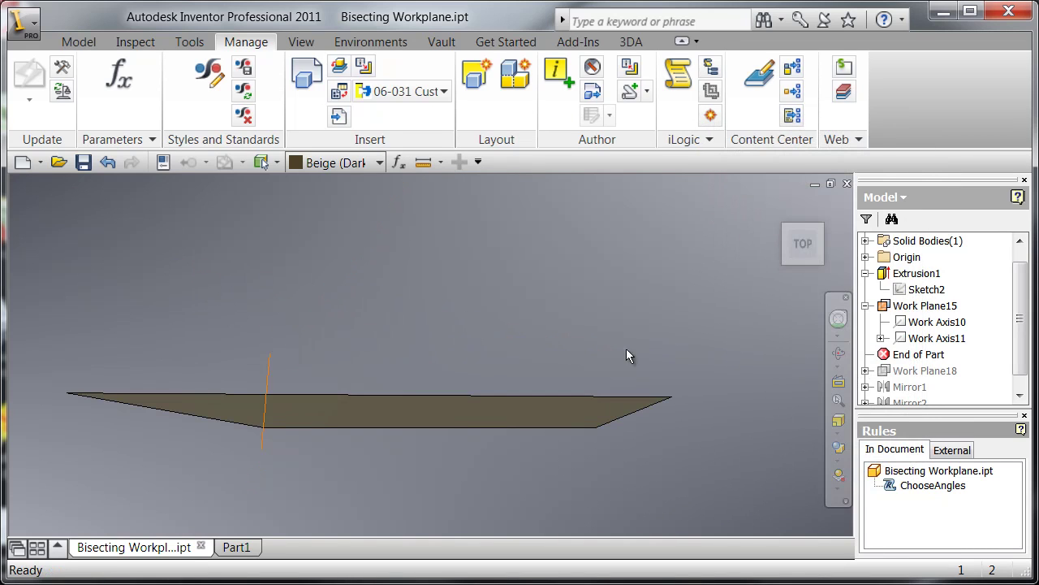
{"action": "left_click", "coordinate": [710, 115]}
{"action": "left_click", "coordinate": [462, 232]}
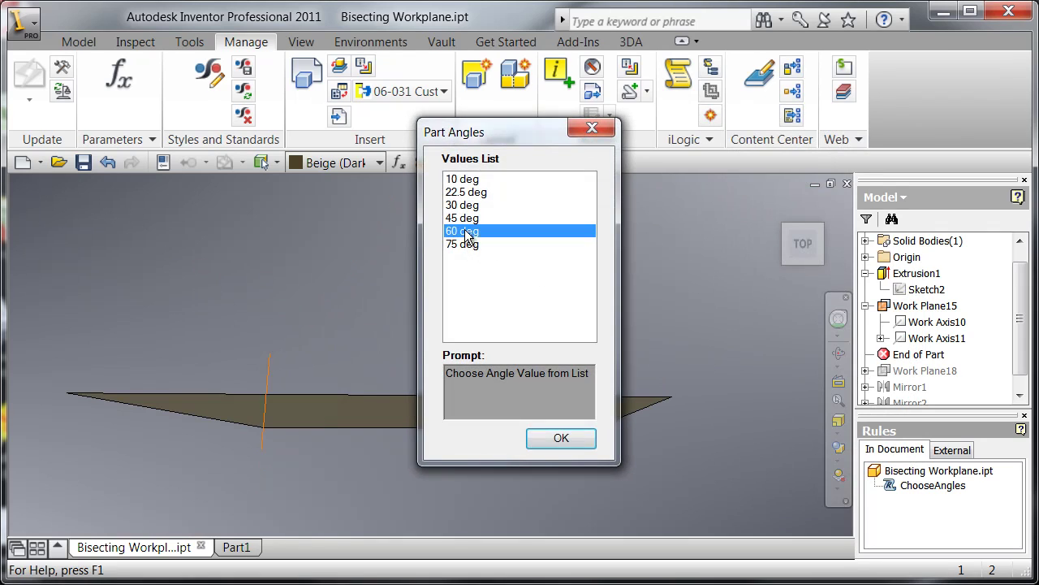
{"action": "left_click", "coordinate": [537, 439]}
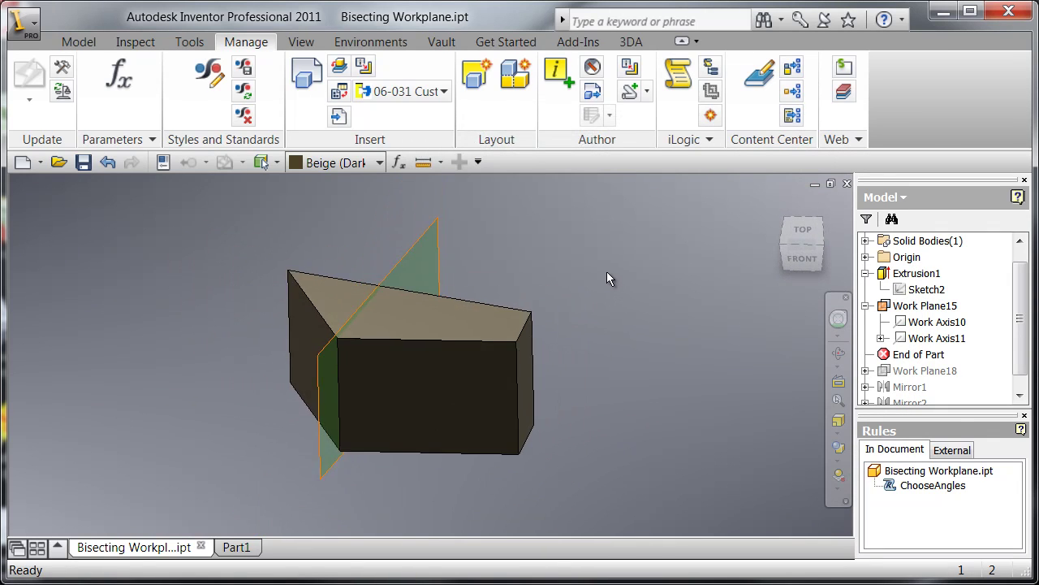
Inspect Work Plane15 with Work Axis10 and 11, then move End of Part above Work Plane15.
{"action": "left_click", "coordinate": [455, 264]}
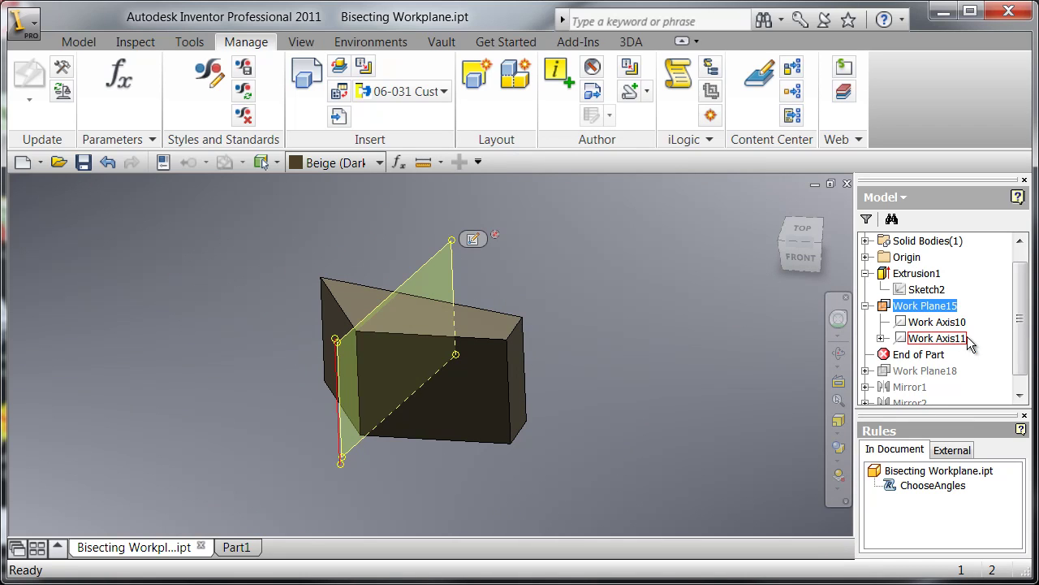
{"action": "left_click", "coordinate": [935, 321]}
{"action": "left_click", "coordinate": [936, 337], "text": "ctrl"}
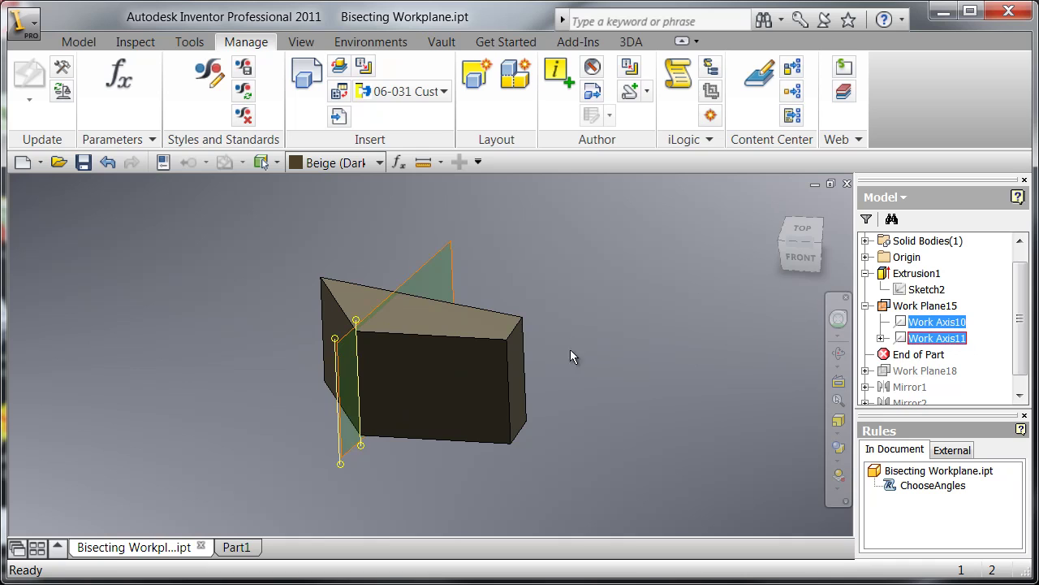
{"action": "middle_click_drag", "start_coordinate": [621, 295], "coordinate": [577, 263], "text": "shift"}
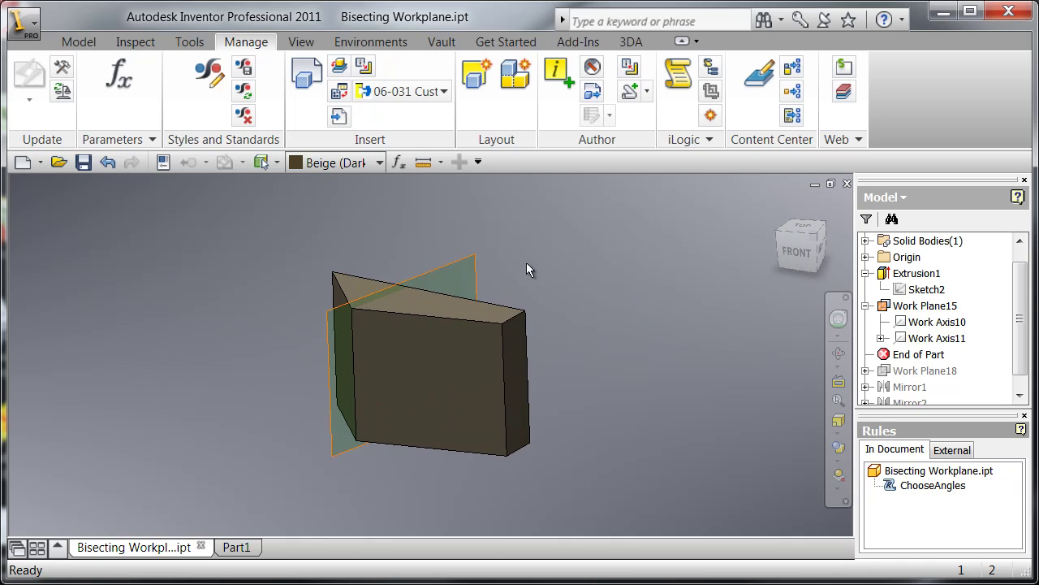
{"action": "left_click", "coordinate": [480, 266]}
{"action": "left_click_drag", "start_coordinate": [917, 354], "coordinate": [915, 306]}
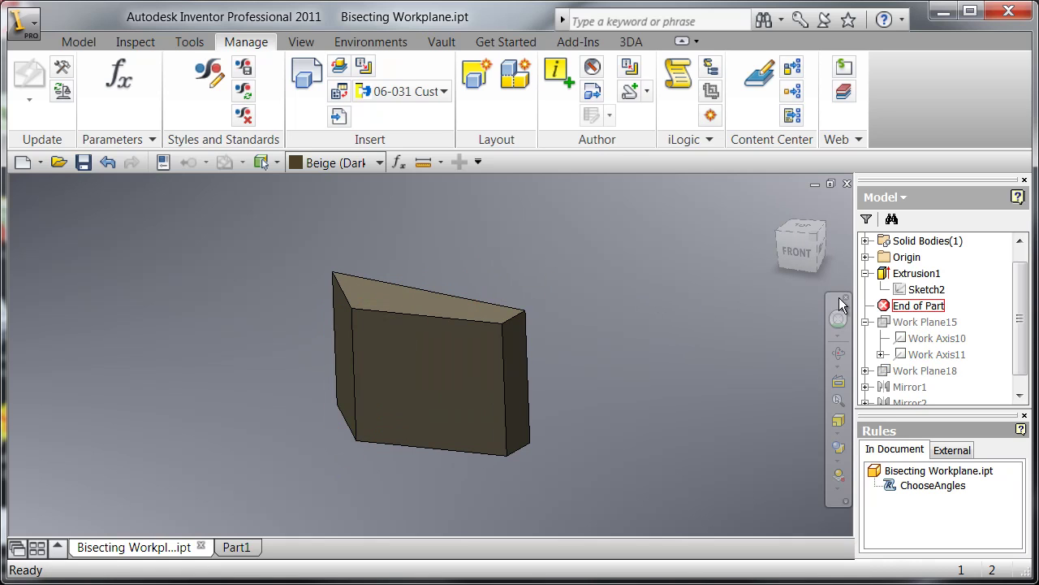
{"action": "left_click", "coordinate": [81, 42]}
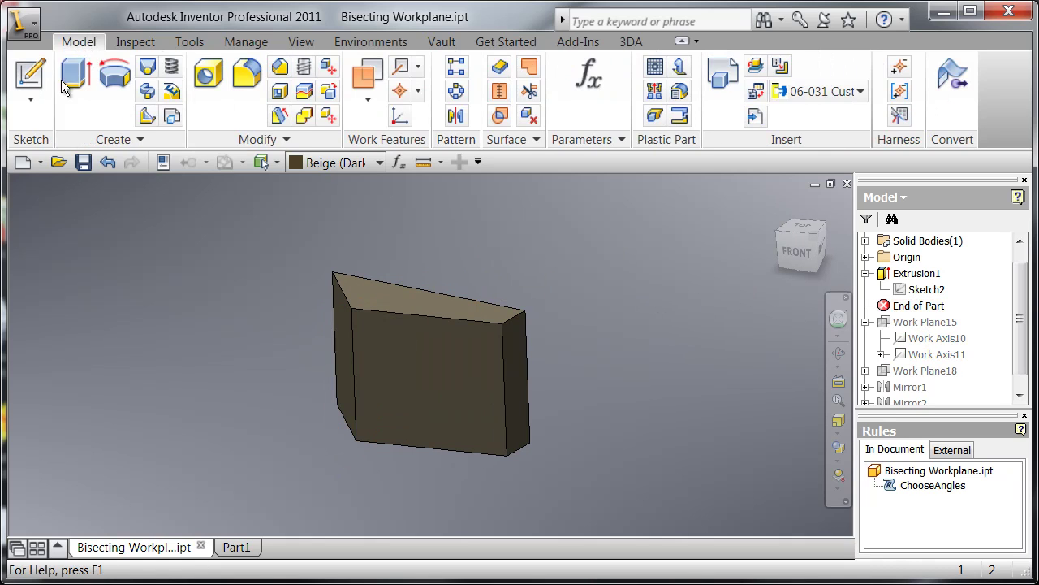
Begin a work axis from the part's front and left faces using the Create Axis option.
{"action": "left_click", "coordinate": [363, 74]}
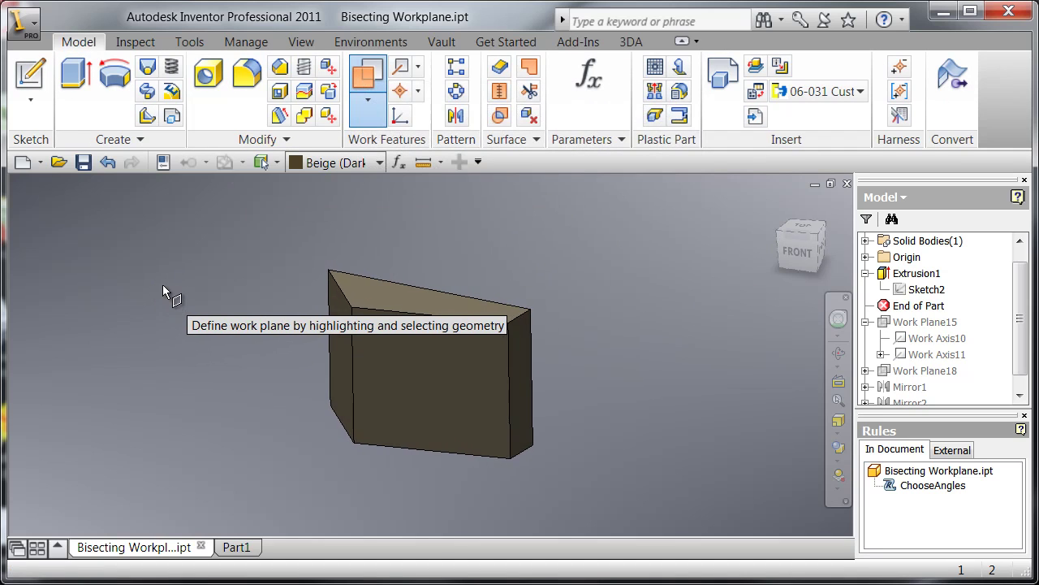
{"action": "right_click", "coordinate": [571, 287]}
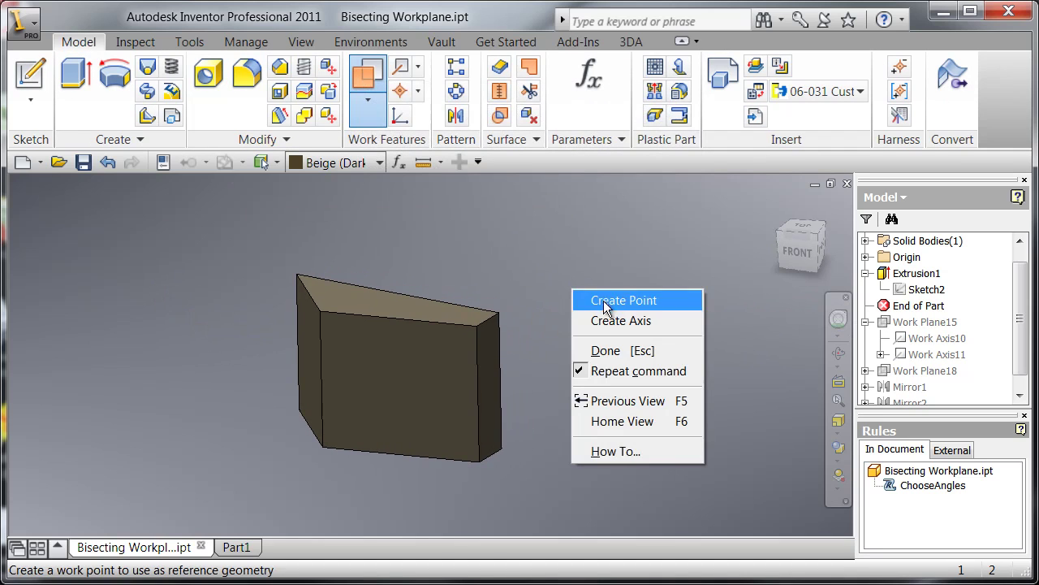
{"action": "left_click", "coordinate": [621, 322]}
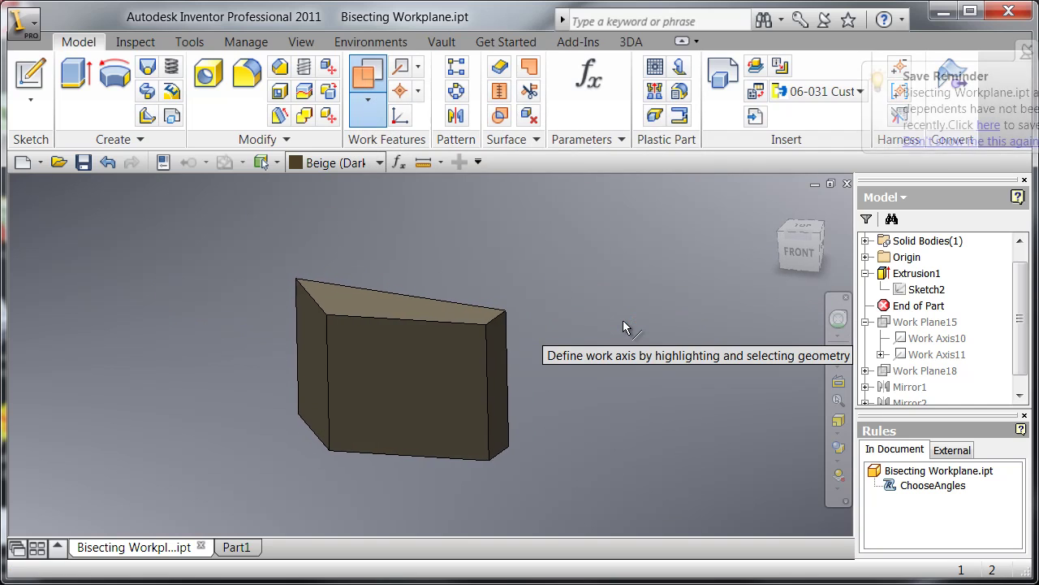
{"action": "left_click", "coordinate": [402, 363]}
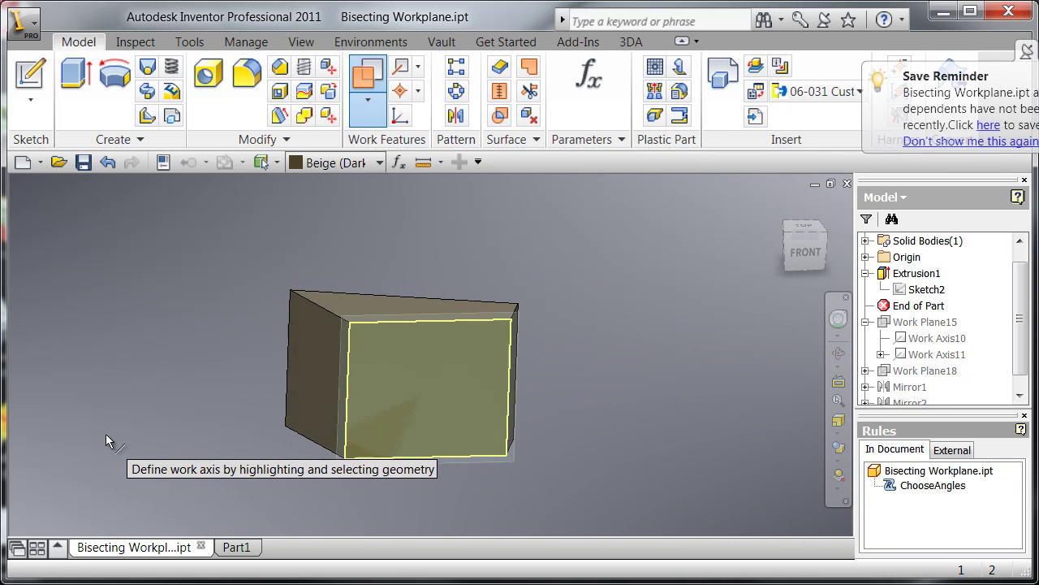
{"action": "left_click", "coordinate": [349, 366]}
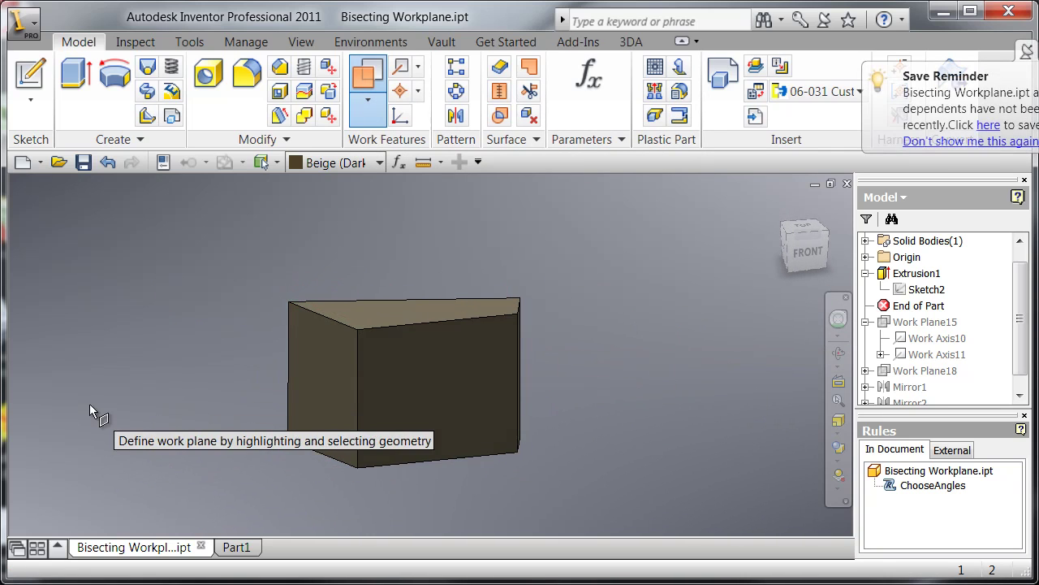
{"action": "right_click", "coordinate": [576, 321]}
{"action": "left_click", "coordinate": [630, 357]}
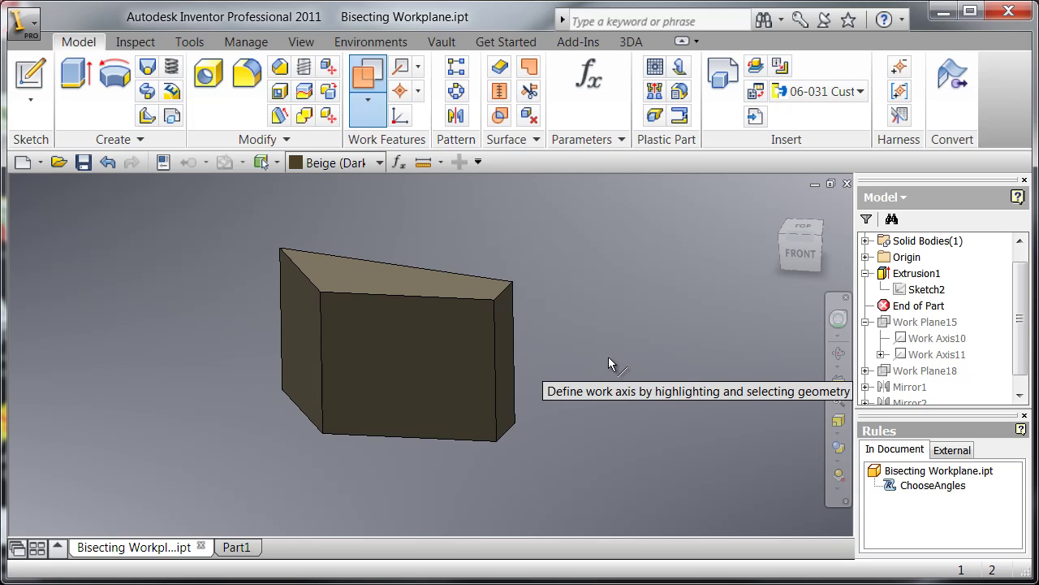
Create a work plane offset 12 from the part's front face.
{"action": "right_click", "coordinate": [610, 311]}
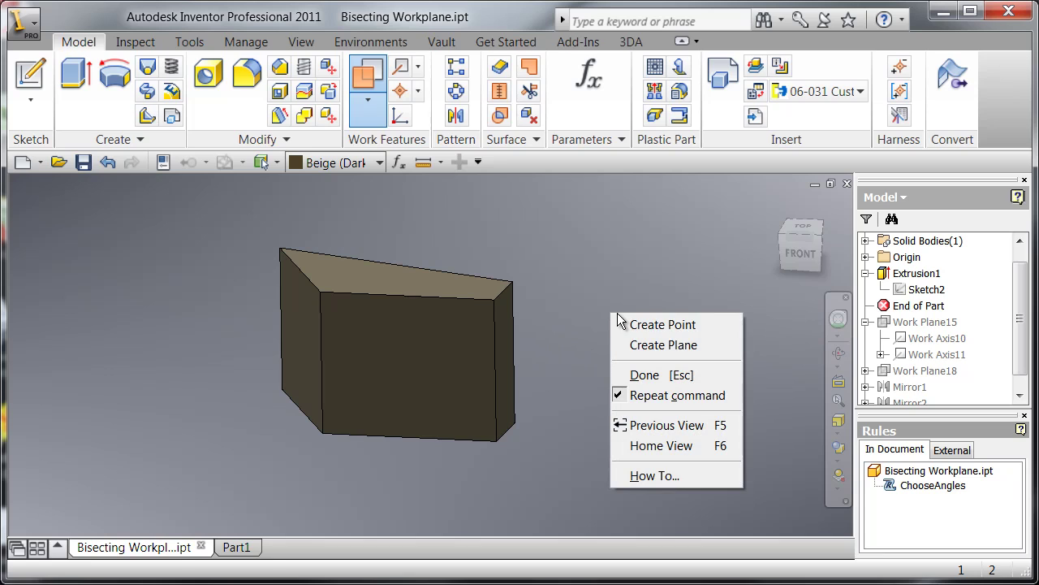
{"action": "left_click", "coordinate": [653, 344]}
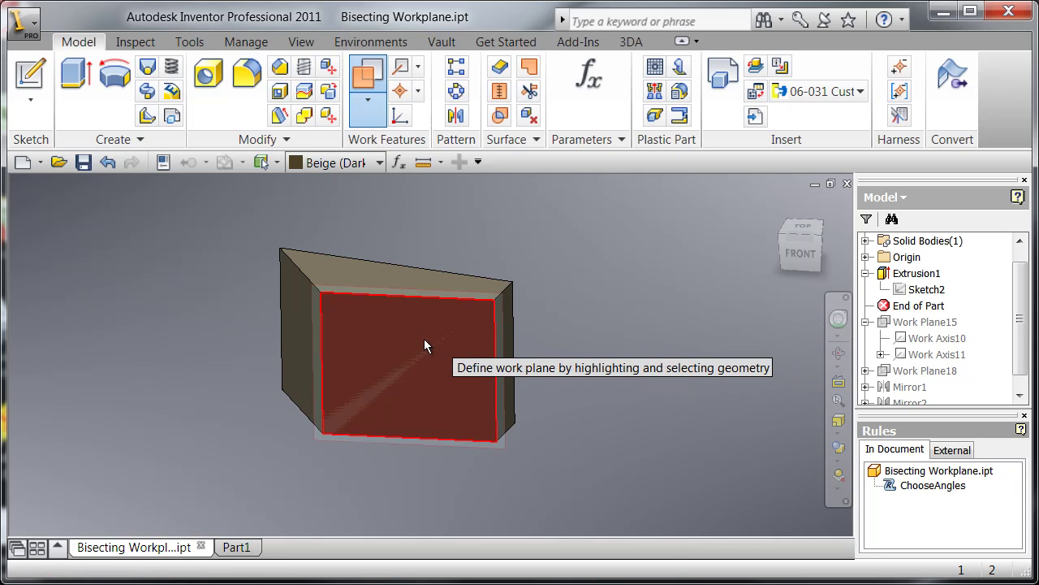
{"action": "left_click_drag", "start_coordinate": [424, 339], "coordinate": [414, 366]}
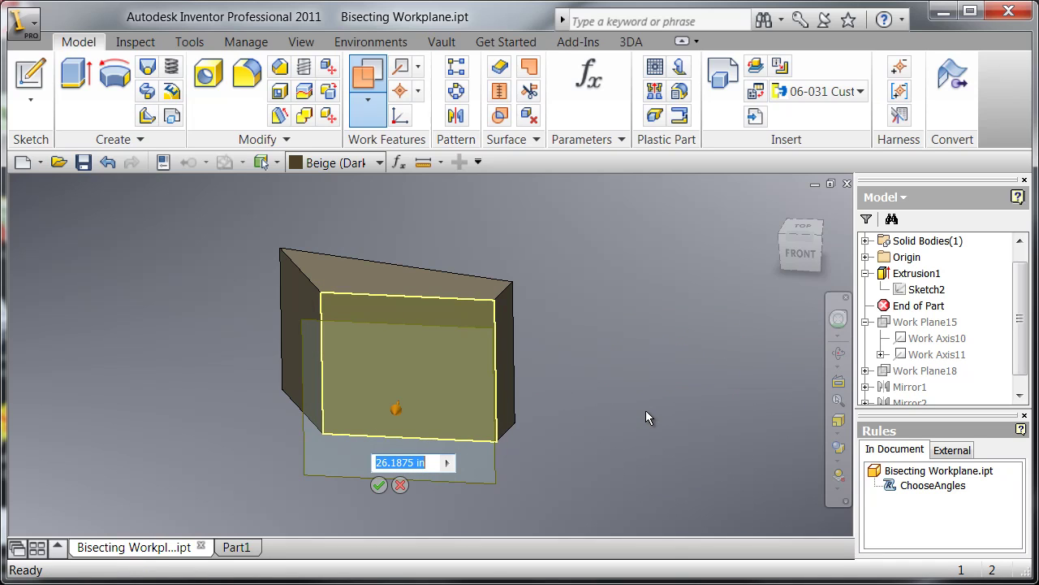
{"action": "type", "text": "12"}
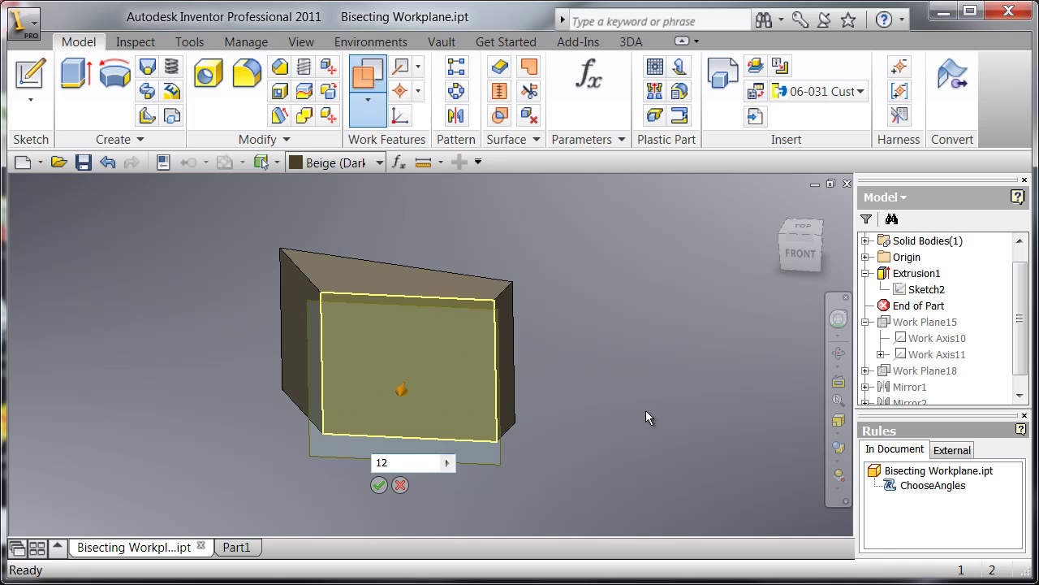
{"action": "key", "text": "Return"}
Create a second work plane offset 12 from the part's left face.
{"action": "key", "text": "/"}
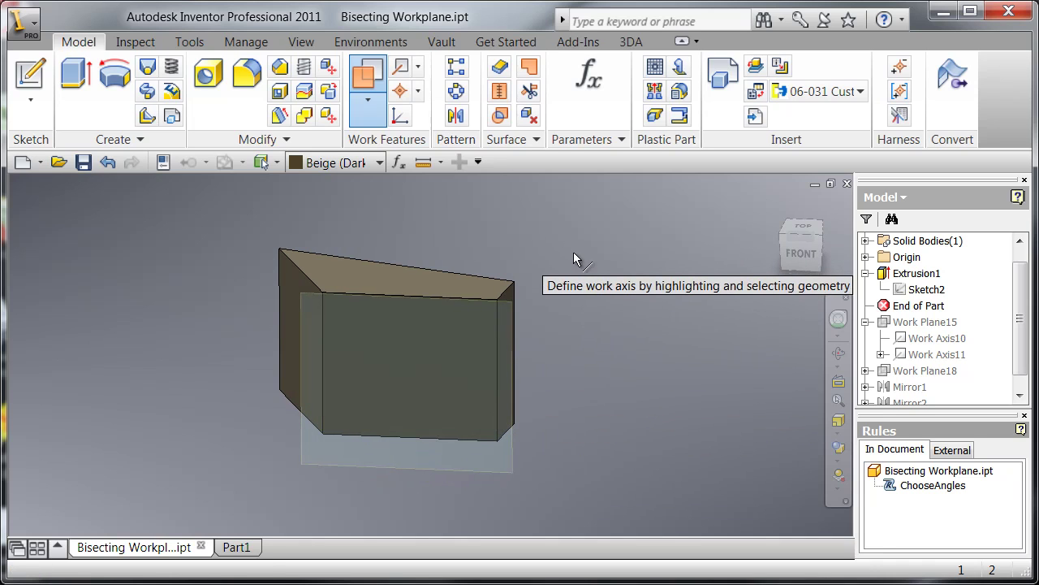
{"action": "right_click", "coordinate": [574, 259]}
{"action": "left_click", "coordinate": [646, 286]}
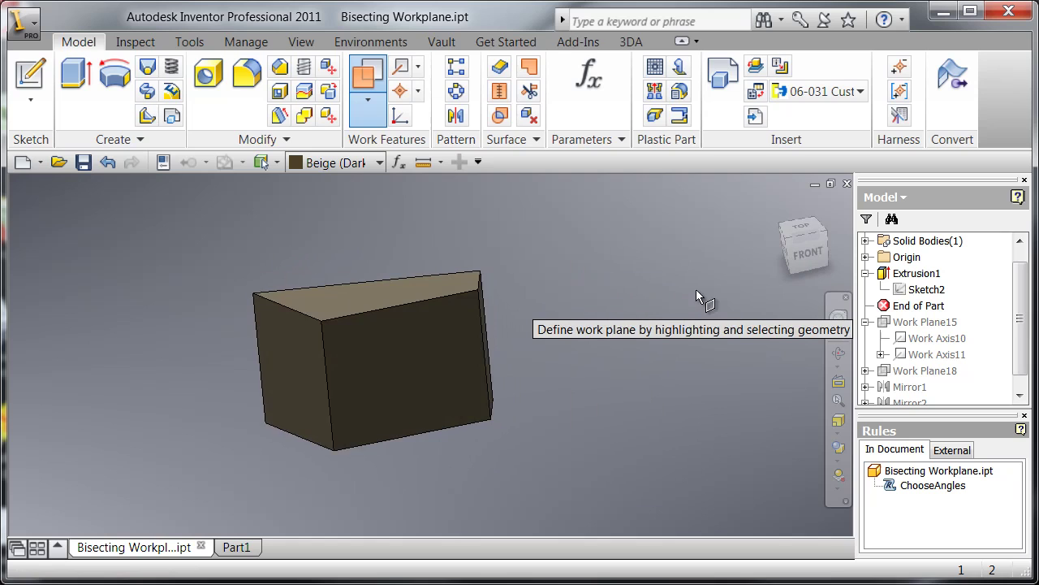
{"action": "left_click", "coordinate": [294, 386]}
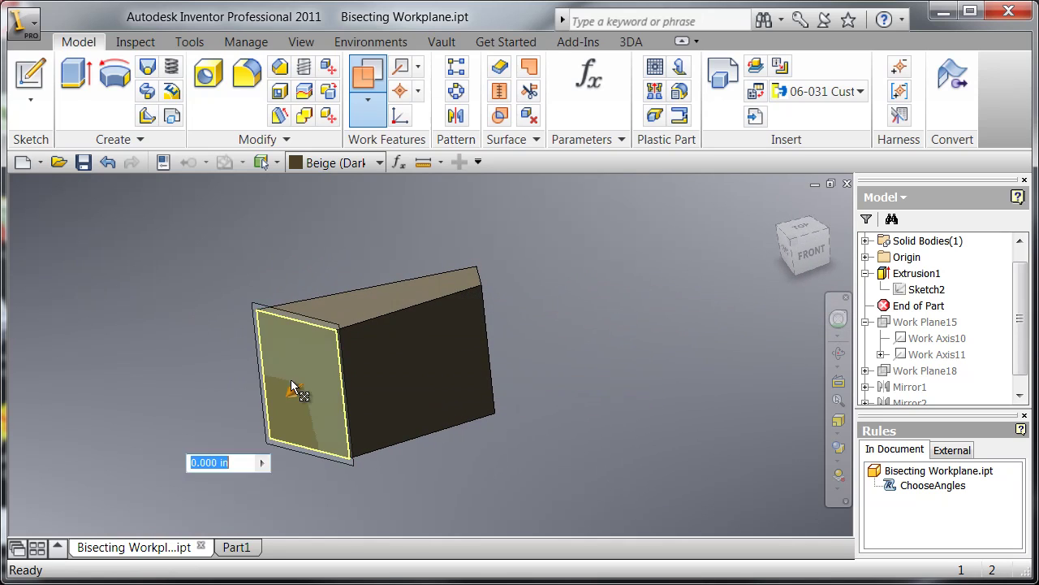
{"action": "left_click_drag", "start_coordinate": [292, 382], "coordinate": [148, 404]}
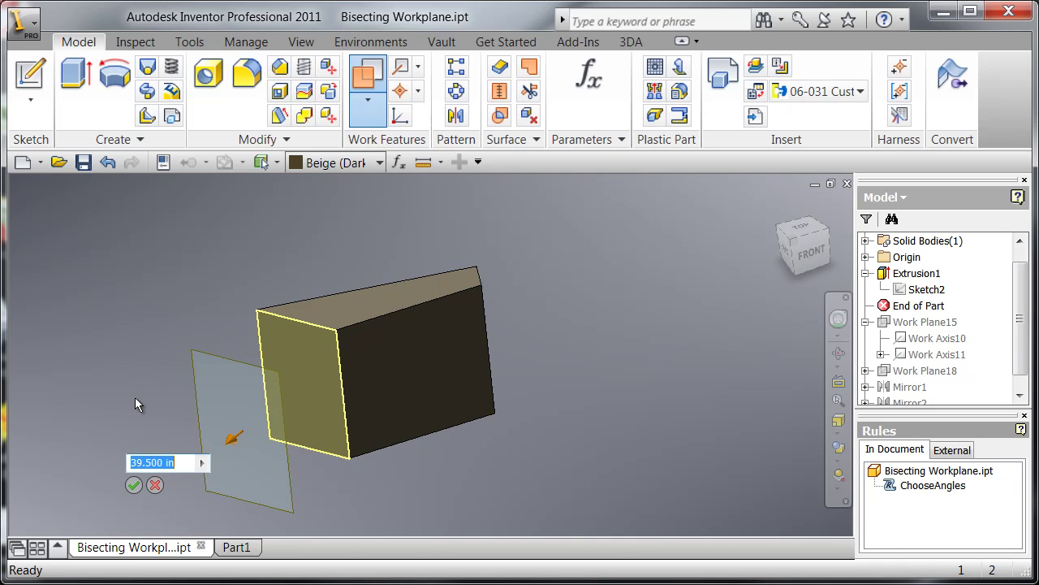
{"action": "type", "text": "12"}
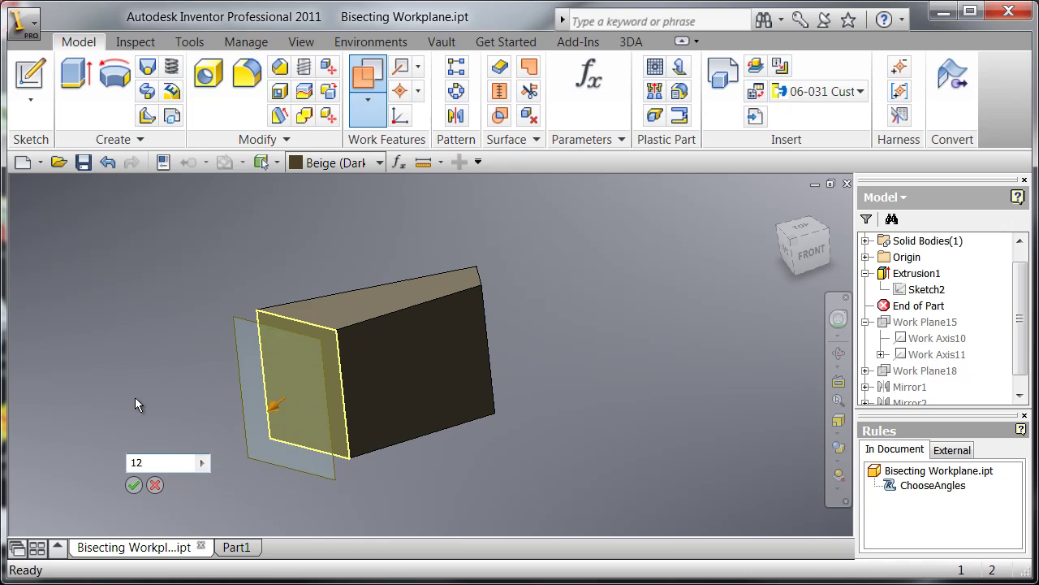
{"action": "key", "text": "Return"}
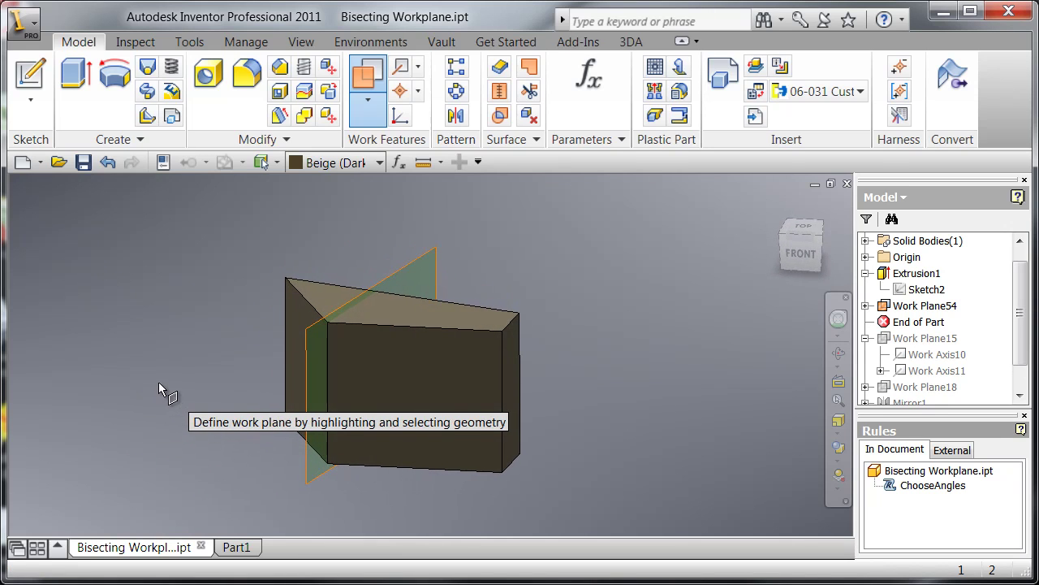
Finish the work planes and expand Work Plane54 and Work Axis37 in the browser.
{"action": "key", "text": "Escape"}
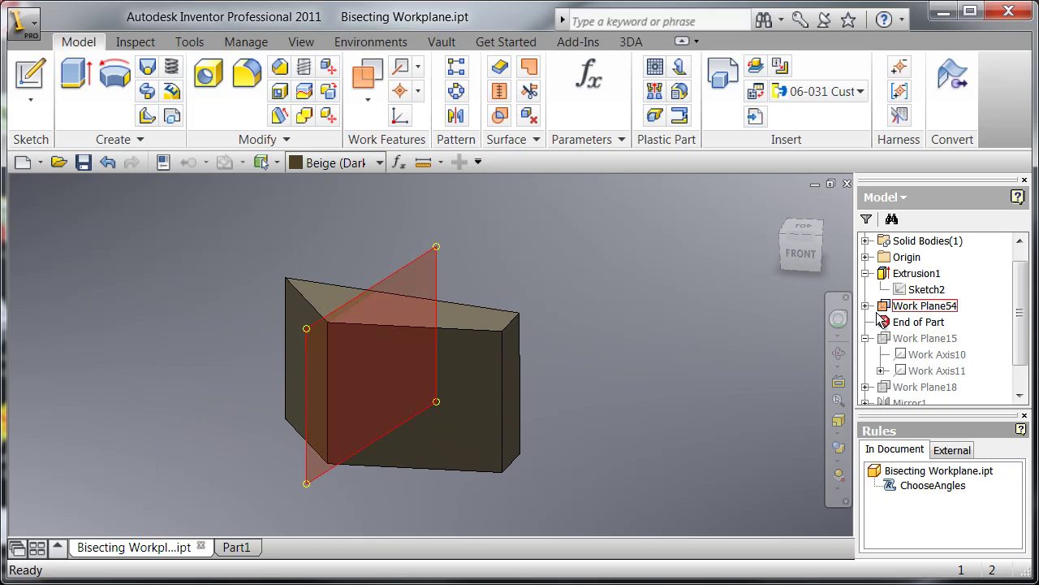
{"action": "left_click", "coordinate": [865, 306]}
{"action": "left_click", "coordinate": [881, 338]}
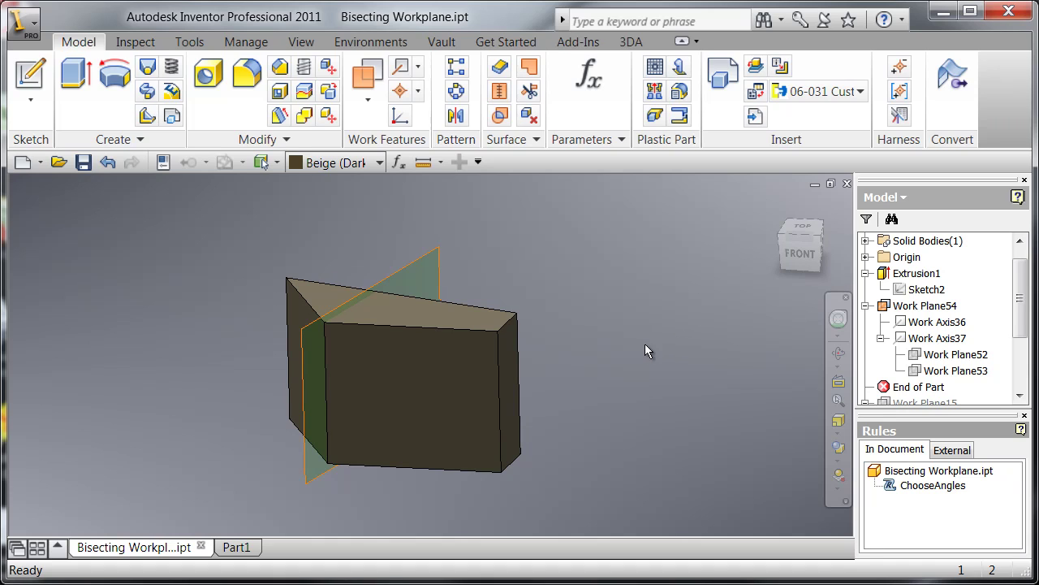
Redefine Work Plane53 from the part's left face with a -12 offset.
{"action": "left_click", "coordinate": [915, 372]}
{"action": "right_click", "coordinate": [915, 372]}
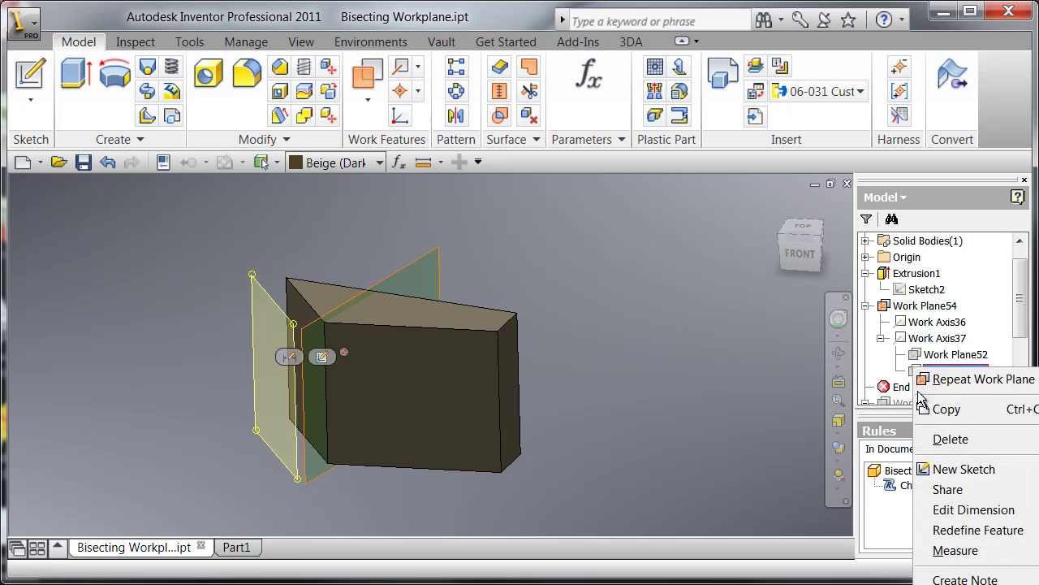
{"action": "left_click", "coordinate": [973, 529]}
{"action": "left_click", "coordinate": [294, 374]}
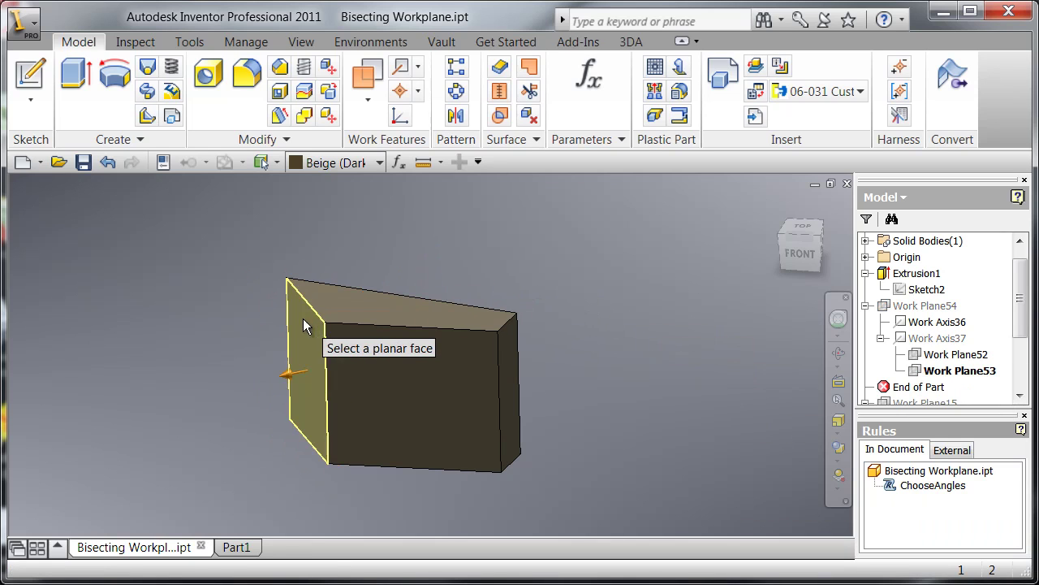
{"action": "left_click_drag", "start_coordinate": [378, 284], "coordinate": [373, 273]}
{"action": "type", "text": "-12"}
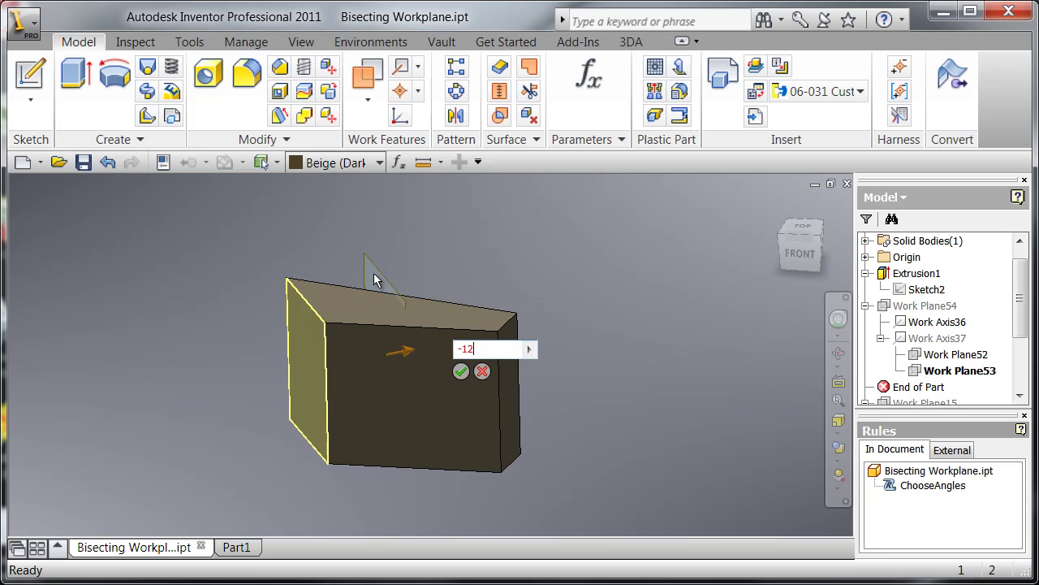
{"action": "key", "text": "Return"}
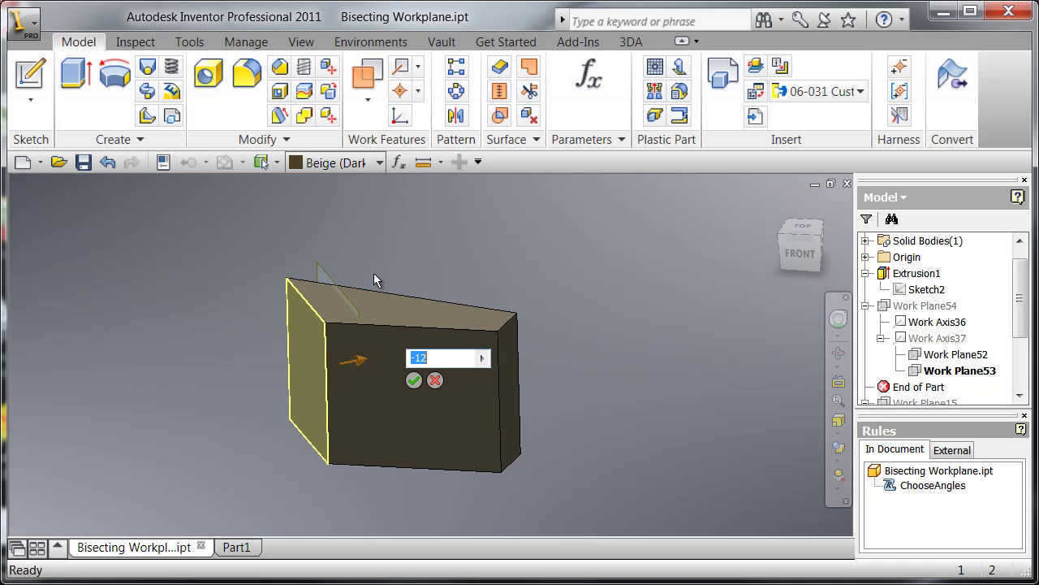
Commit, then undo the redefinition, and delete Work Plane54 with its dependent axes and planes.
{"action": "key", "text": "Return"}
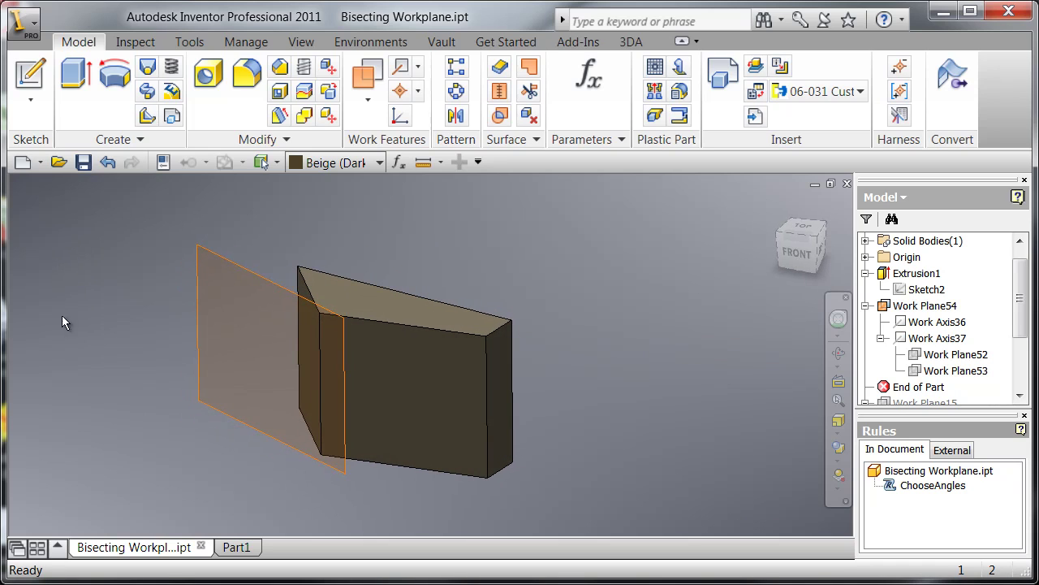
{"action": "left_click", "coordinate": [107, 160]}
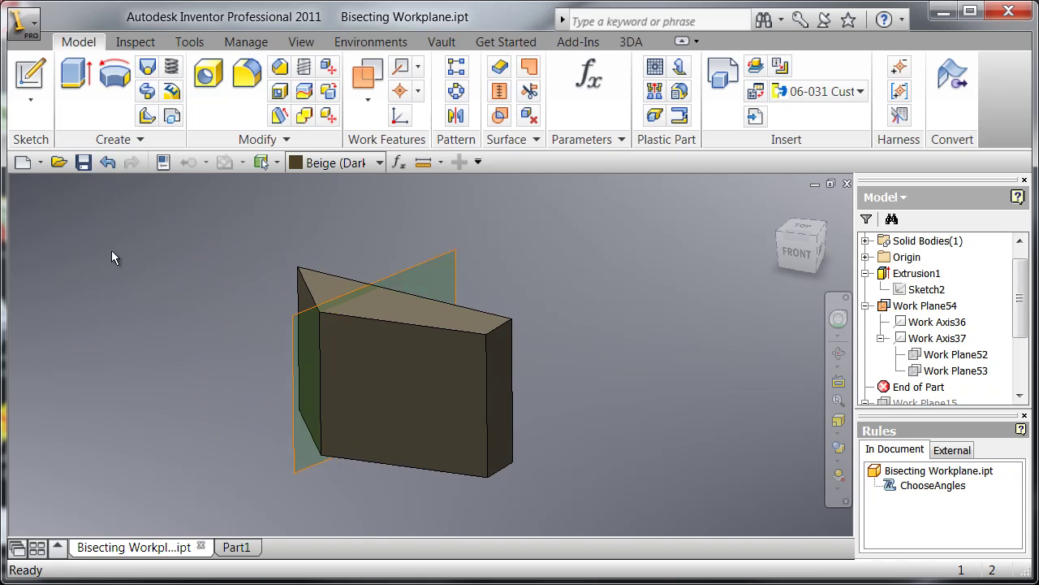
{"action": "left_click", "coordinate": [913, 305]}
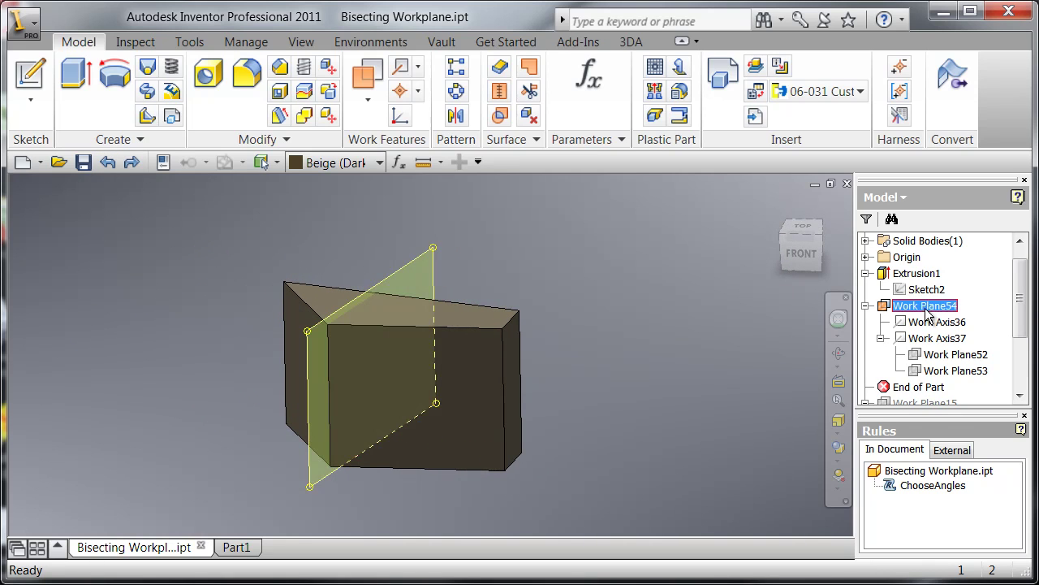
{"action": "right_click", "coordinate": [923, 302]}
{"action": "left_click", "coordinate": [930, 374]}
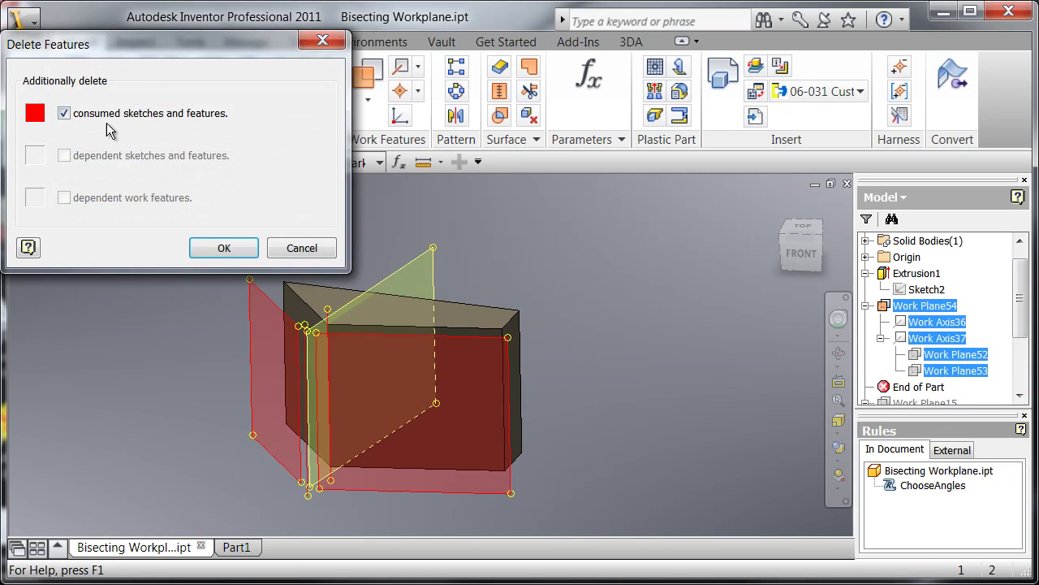
{"action": "left_click", "coordinate": [225, 248]}
Start a work axis from the part's left face, orbiting the part to reach it.
{"action": "left_click", "coordinate": [366, 77]}
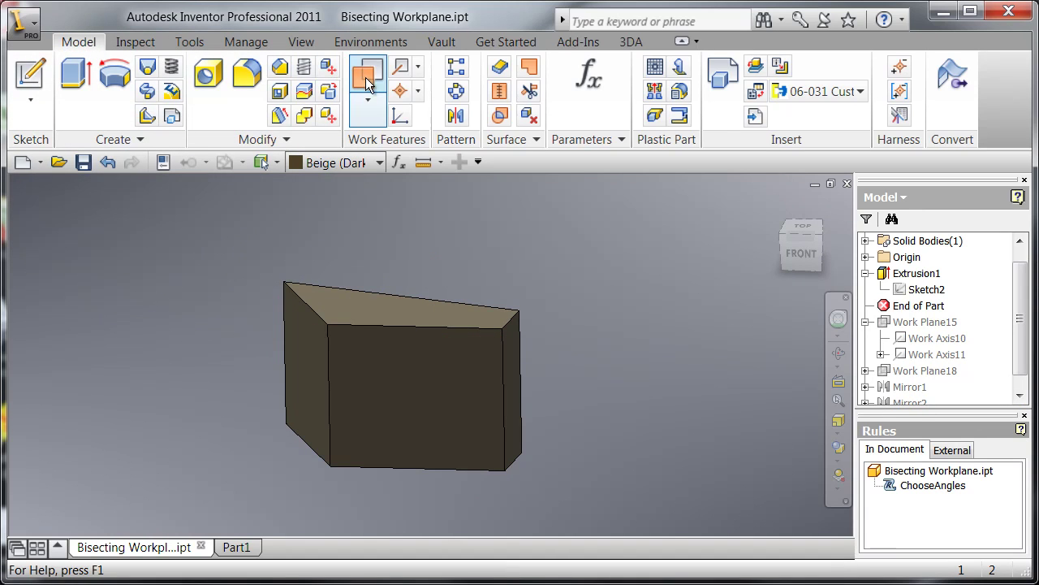
{"action": "right_click", "coordinate": [538, 255]}
{"action": "left_click", "coordinate": [580, 290]}
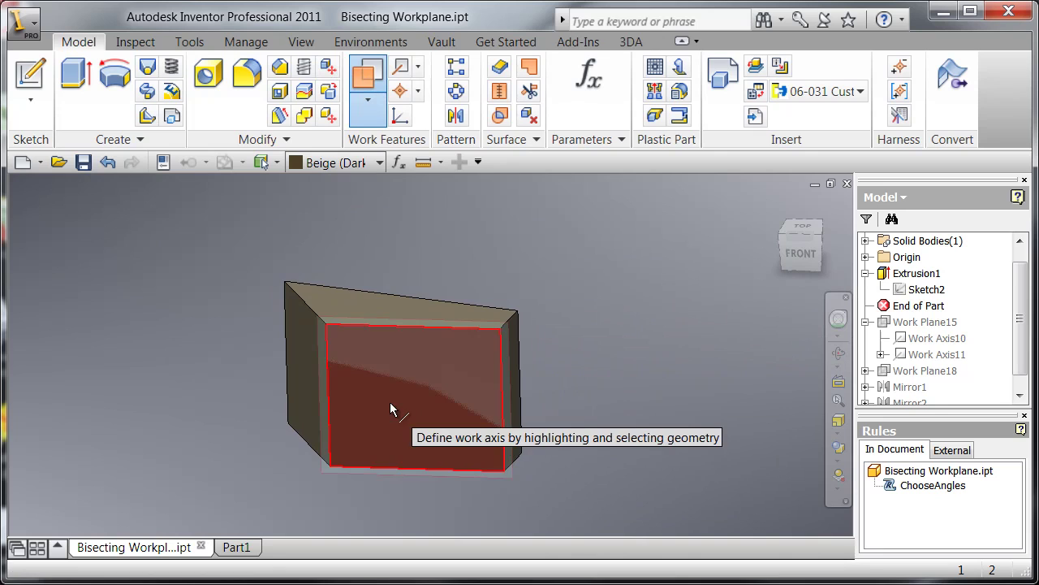
{"action": "middle_click_drag", "start_coordinate": [258, 455], "coordinate": [205, 432], "text": "shift"}
{"action": "left_click", "coordinate": [296, 377]}
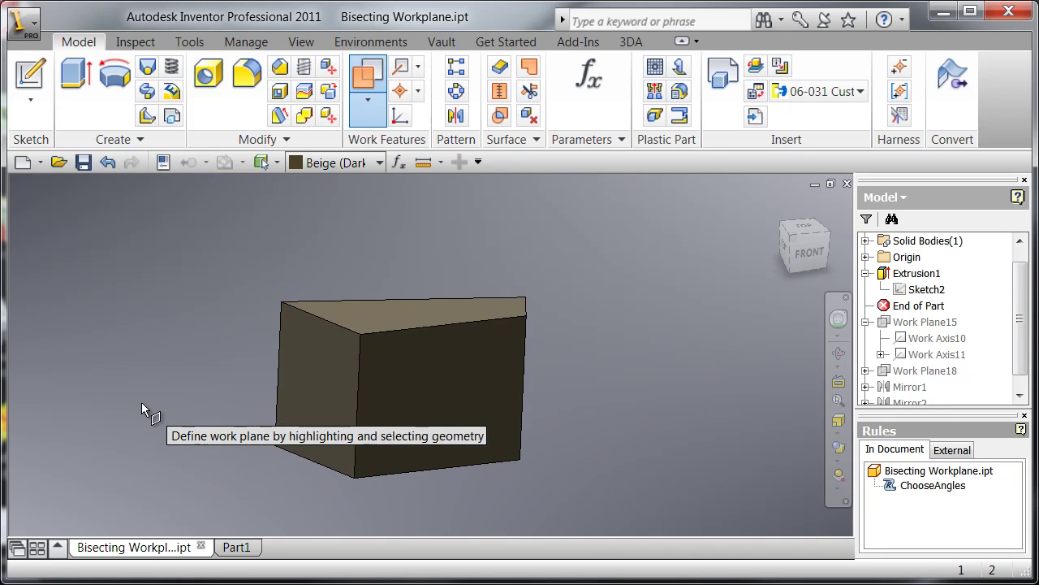
{"action": "middle_click_drag", "start_coordinate": [141, 402], "coordinate": [516, 489], "text": "shift"}
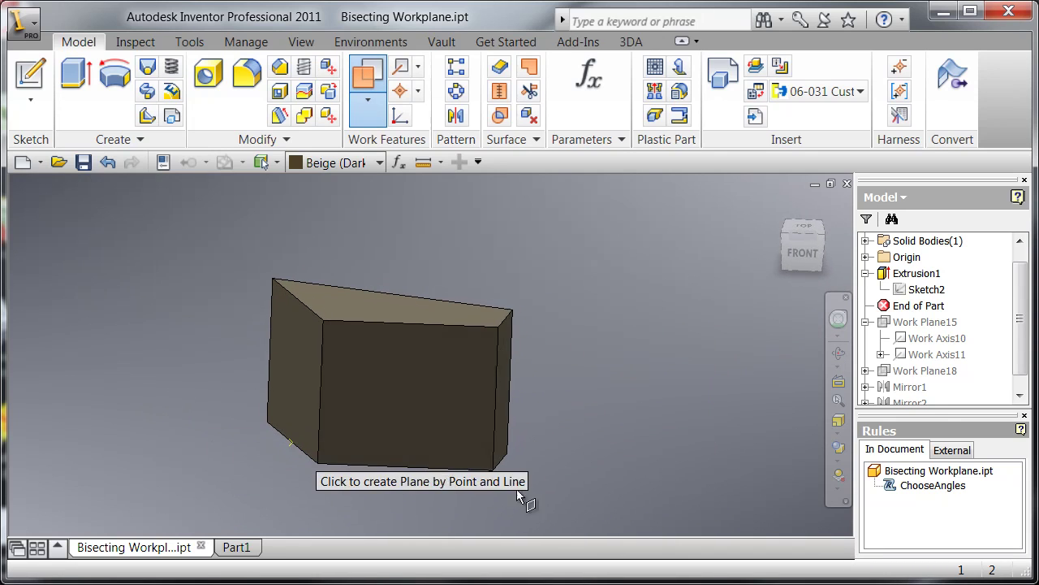
{"action": "right_click", "coordinate": [585, 296]}
{"action": "left_click", "coordinate": [630, 329]}
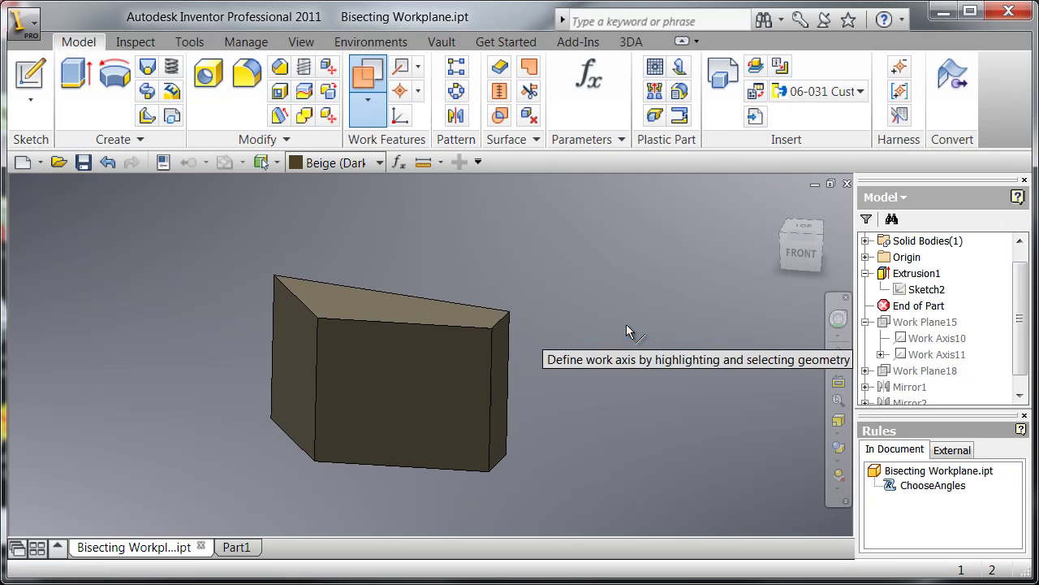
Create a work plane from the front face with a 0 offset.
{"action": "right_click", "coordinate": [605, 318]}
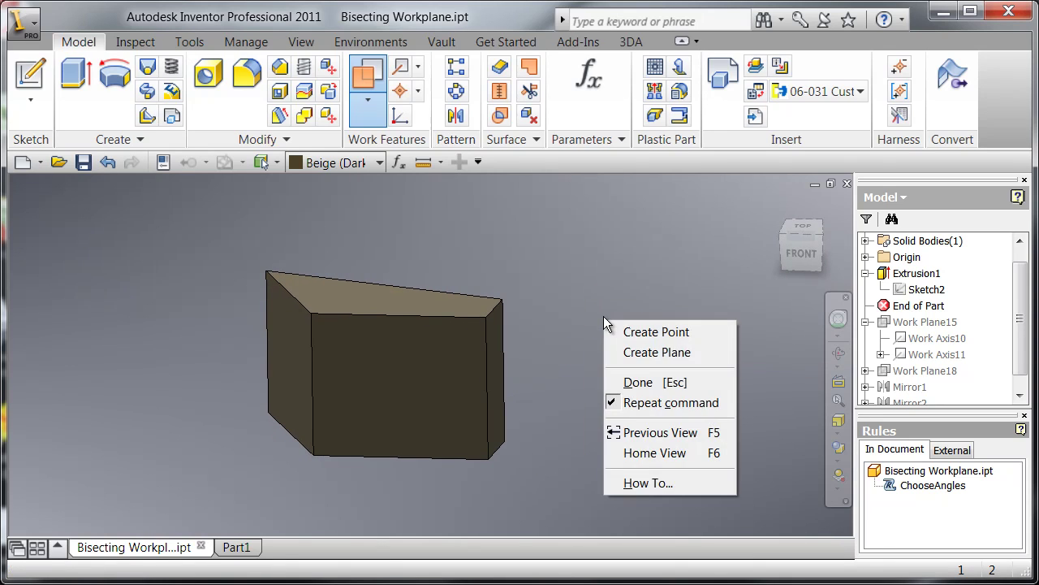
{"action": "left_click", "coordinate": [642, 350]}
{"action": "left_click_drag", "start_coordinate": [400, 344], "coordinate": [569, 401]}
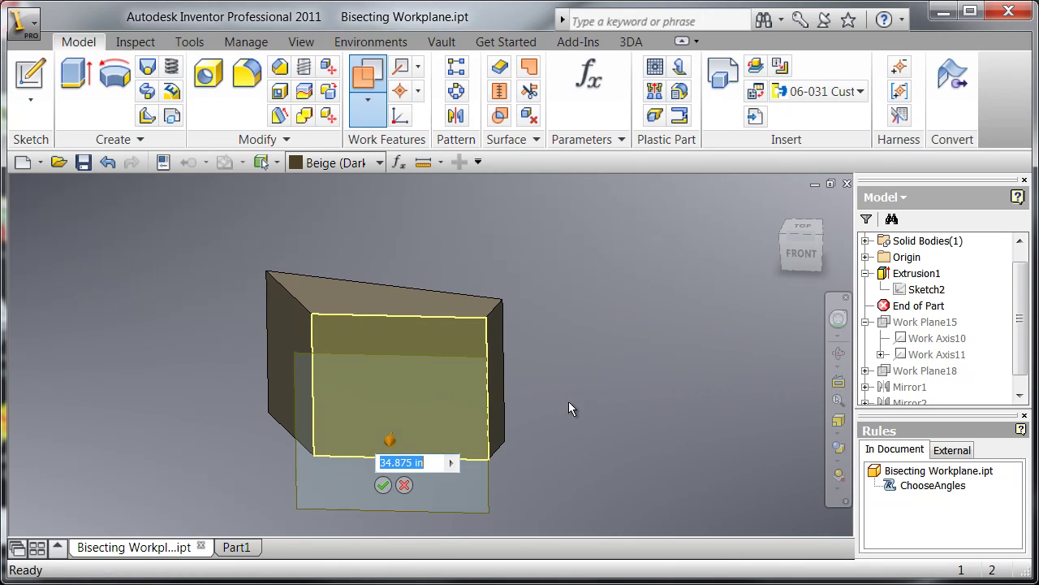
{"action": "type", "text": "0"}
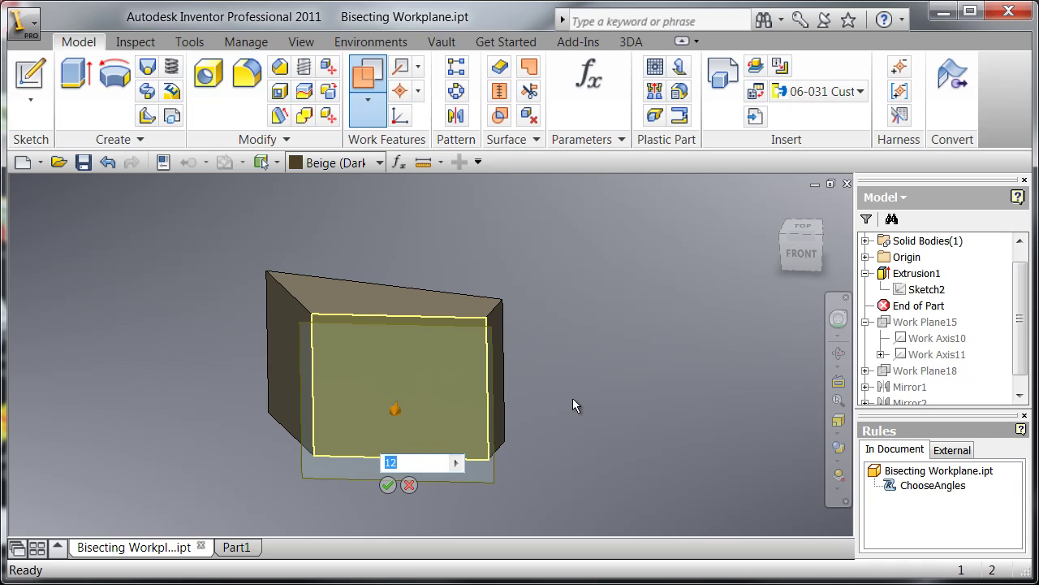
{"action": "key", "text": "Return"}
Create the bisecting work plane offset 12 from the left face.
{"action": "right_click", "coordinate": [584, 374]}
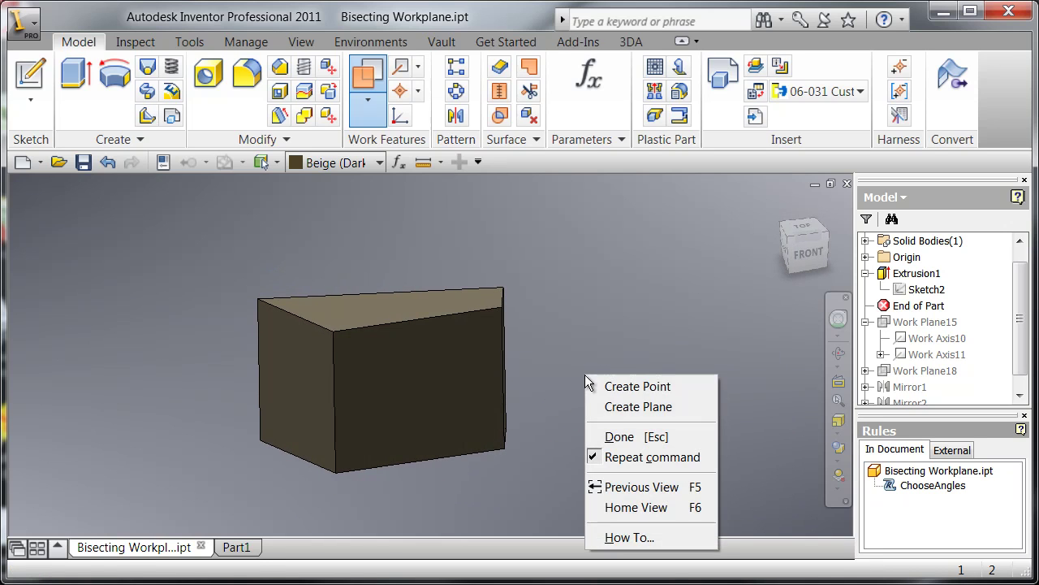
{"action": "left_click", "coordinate": [623, 406]}
{"action": "left_click_drag", "start_coordinate": [309, 373], "coordinate": [144, 375]}
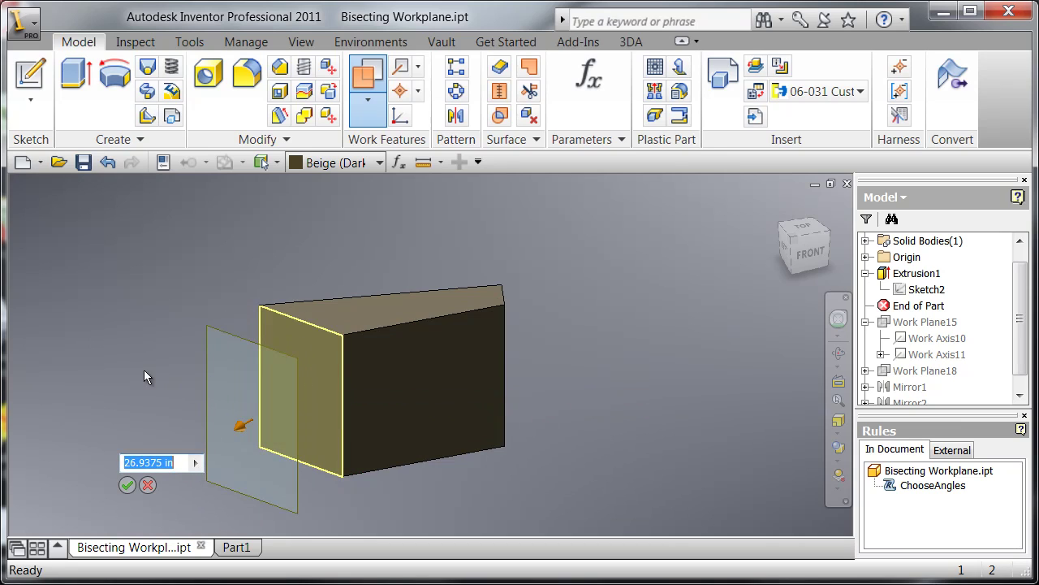
{"action": "type", "text": "112"}
{"action": "key", "text": "BackSpace"}
{"action": "key", "text": "BackSpace"}
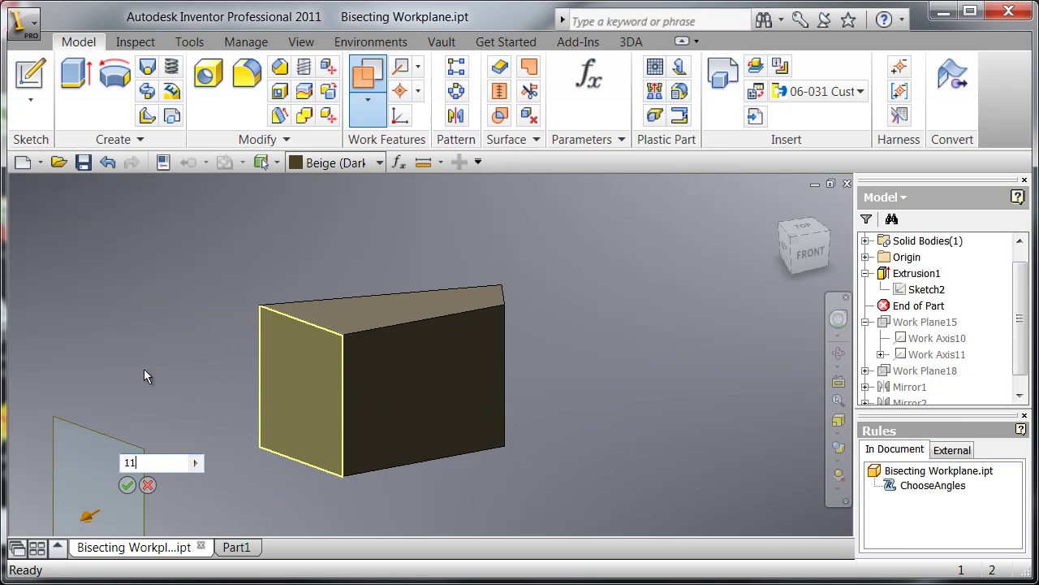
{"action": "type", "text": "2"}
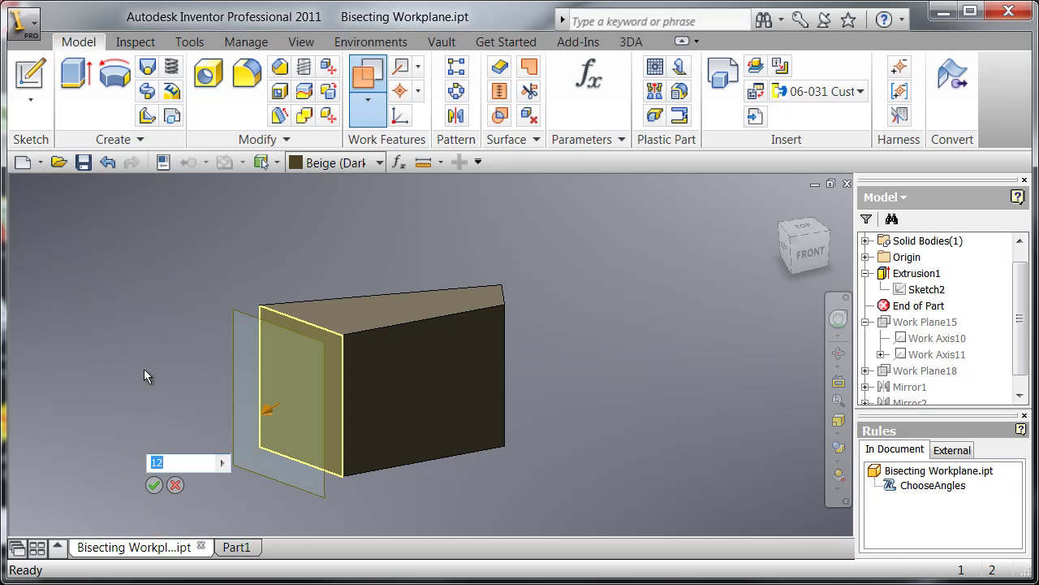
{"action": "key", "text": "Return"}
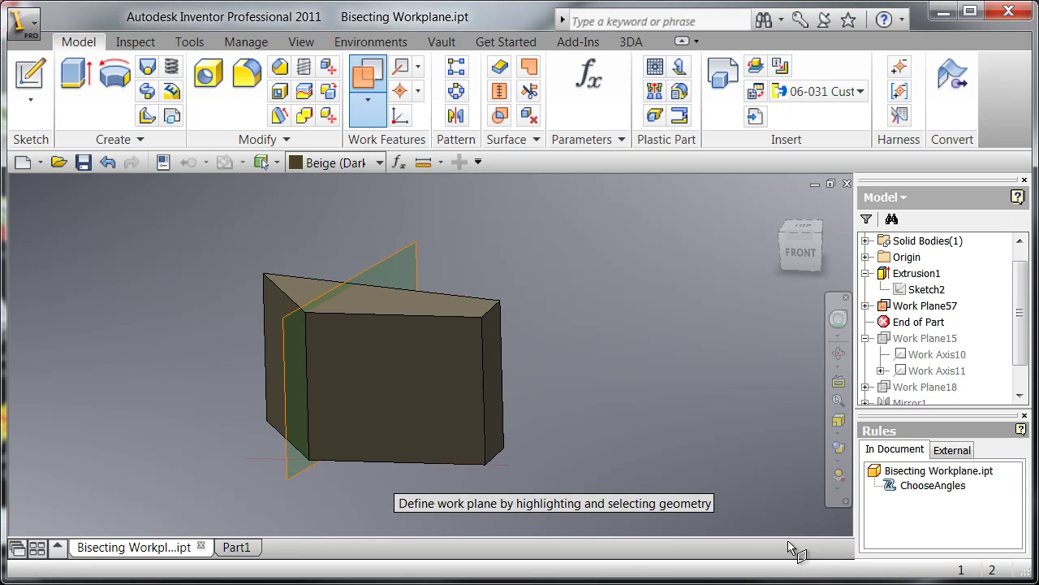
Delete Work Plane57, then roll End of Part below Work Plane18 and view from the top.
{"action": "right_click", "coordinate": [647, 374]}
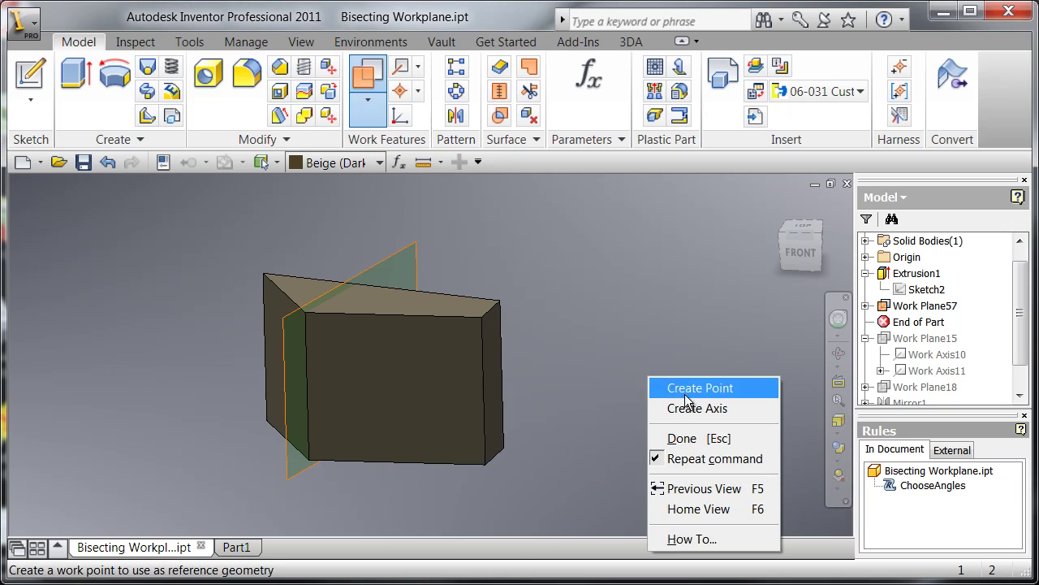
{"action": "left_click", "coordinate": [689, 436]}
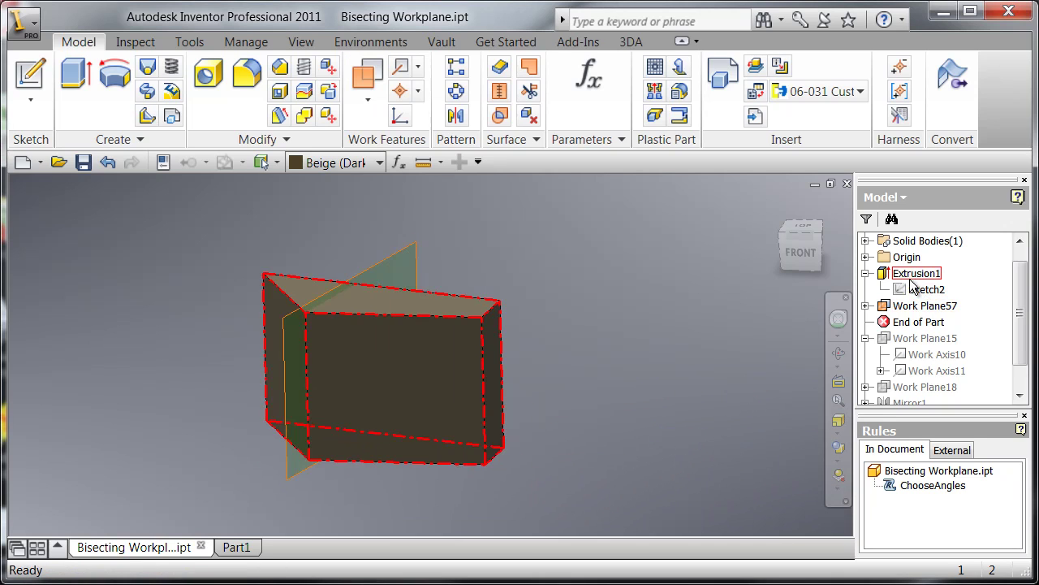
{"action": "left_click", "coordinate": [924, 305]}
{"action": "right_click", "coordinate": [924, 305]}
{"action": "left_click", "coordinate": [943, 381]}
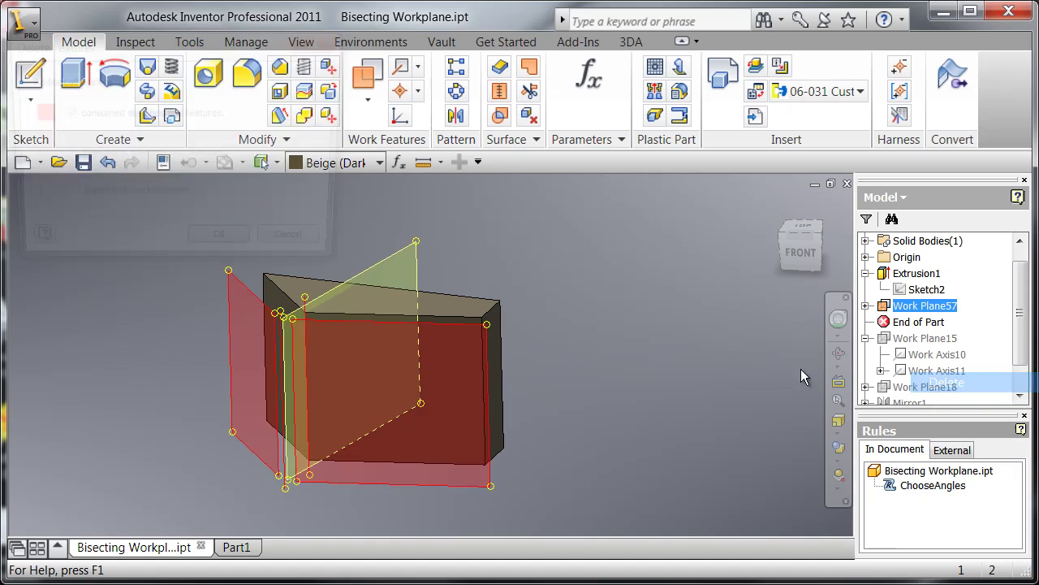
{"action": "left_click", "coordinate": [221, 249]}
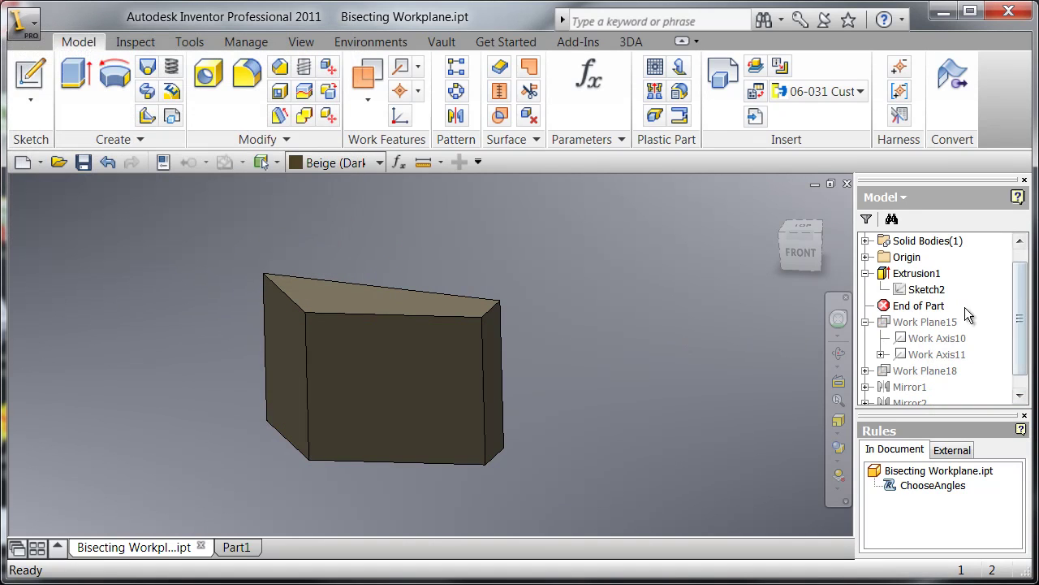
{"action": "mouse_move", "coordinate": [947, 351]}
{"action": "left_mouse_down"}
{"action": "mouse_move", "coordinate": [936, 390]}
{"action": "mouse_move", "coordinate": [939, 377]}
{"action": "left_mouse_up"}
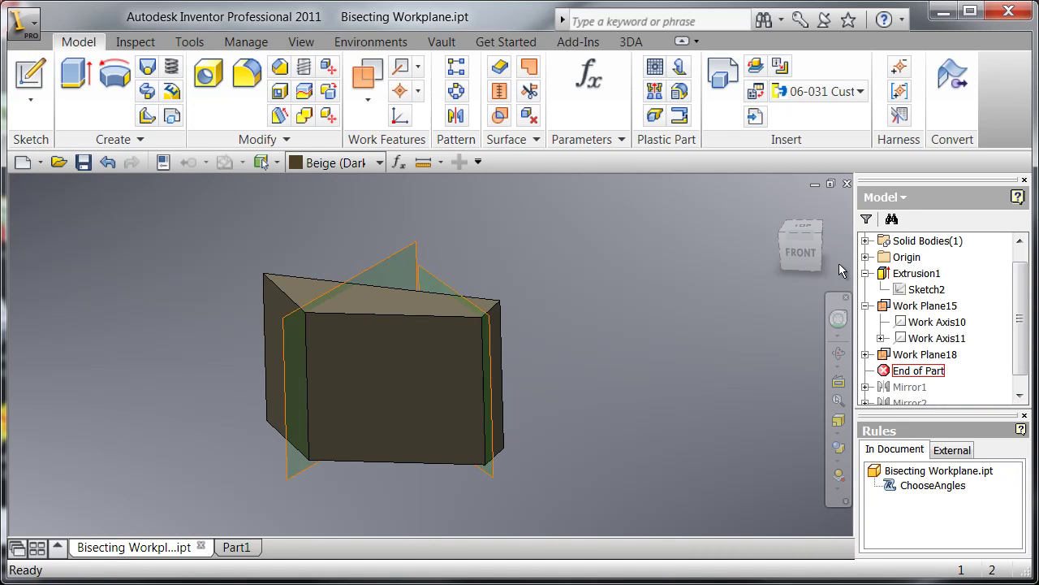
{"action": "left_click", "coordinate": [799, 230]}
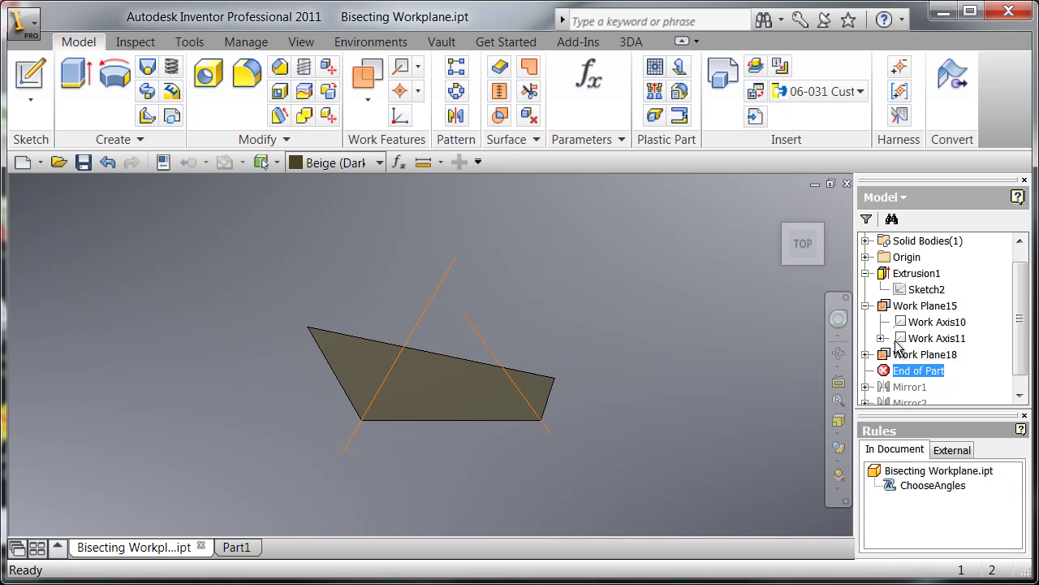
Roll End of Part past Mirror1 and Mirror2, then pan the four-segment part into view.
{"action": "scroll", "coordinate": [974, 362], "scroll_direction": "down", "scroll_amount": 1}
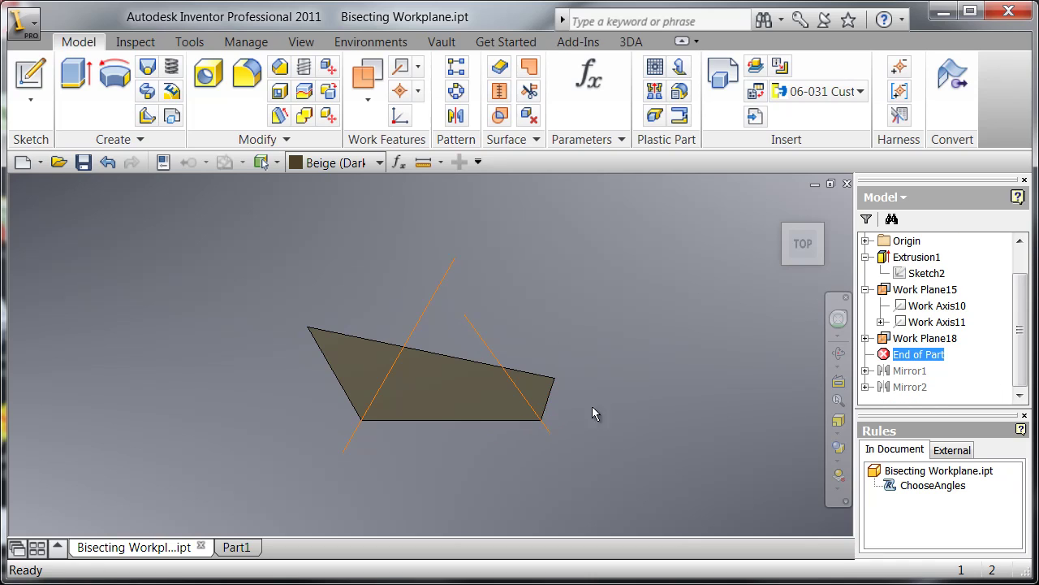
{"action": "left_click_drag", "start_coordinate": [924, 362], "coordinate": [925, 382]}
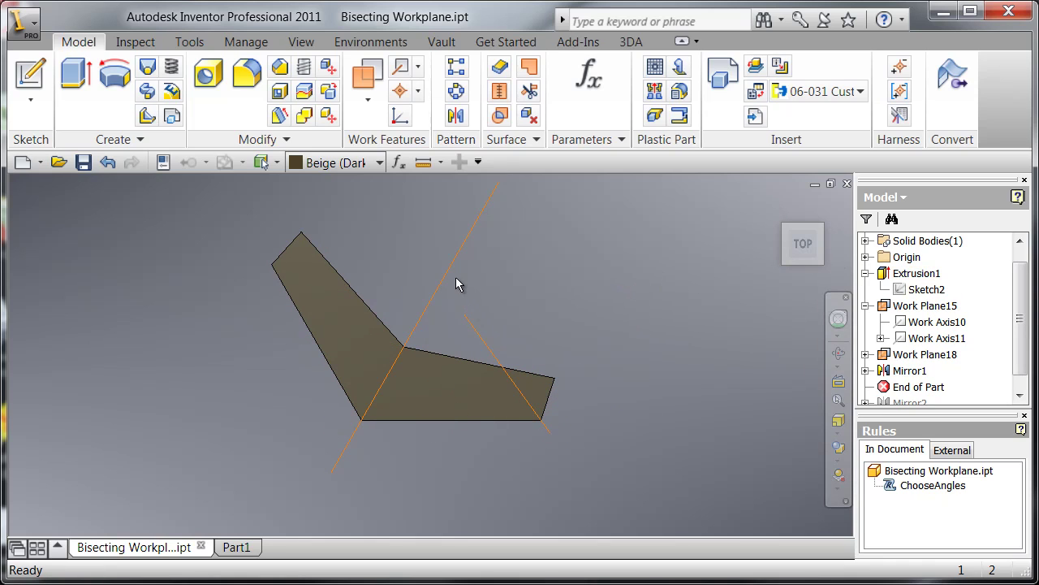
{"action": "scroll", "coordinate": [958, 376], "scroll_direction": "down", "scroll_amount": 1}
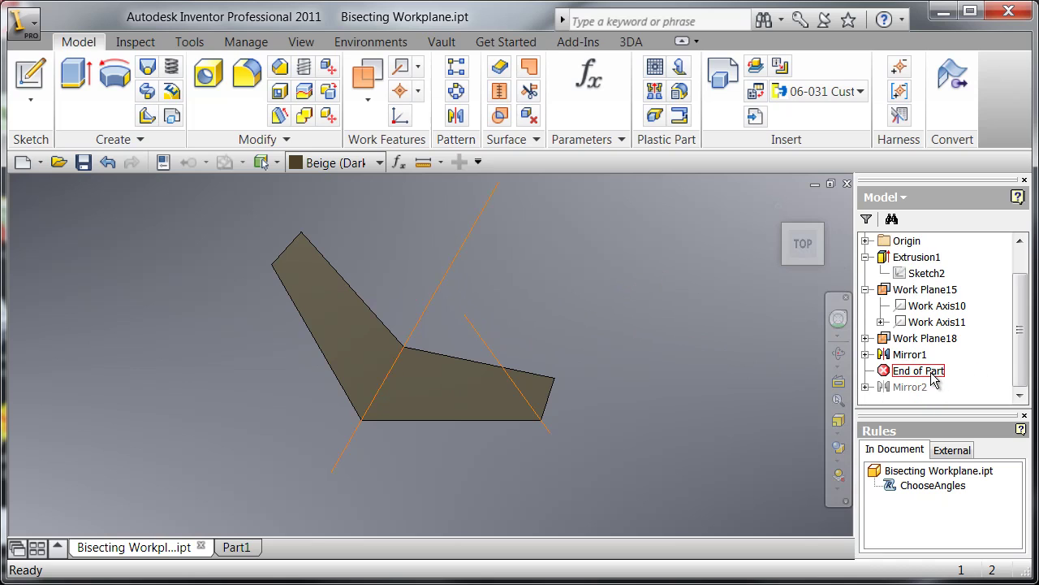
{"action": "left_click_drag", "start_coordinate": [931, 378], "coordinate": [922, 398]}
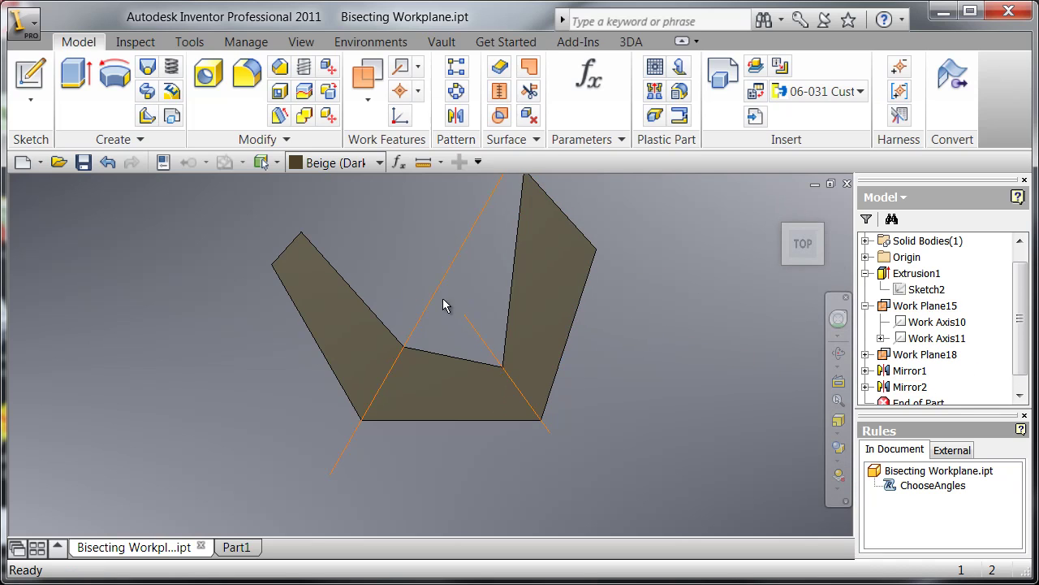
{"action": "middle_click_drag", "start_coordinate": [727, 312], "coordinate": [680, 348]}
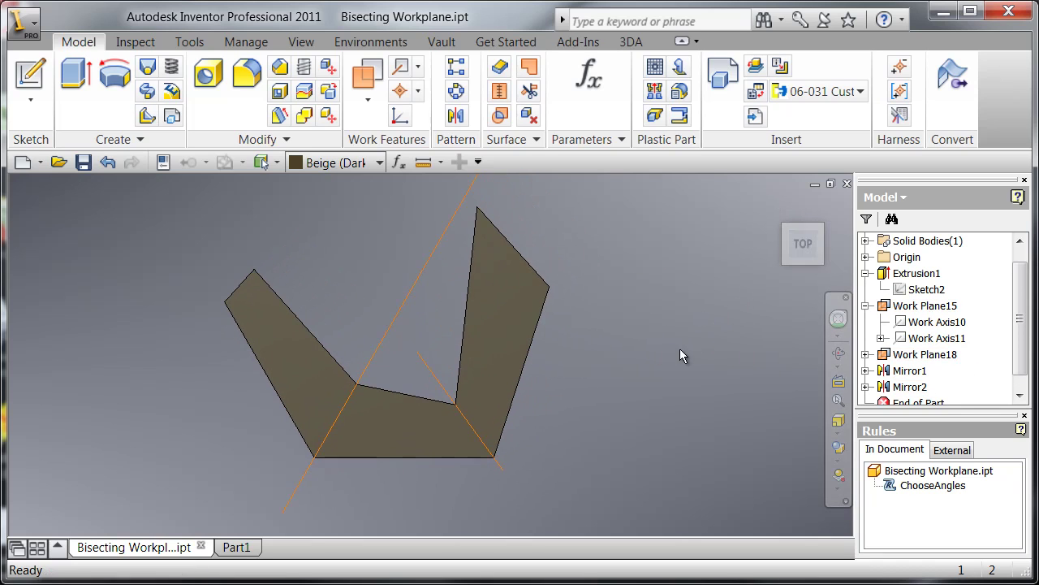
Apply 30 deg through the ChooseAngles rule on the Manage tab, then rerun the rule.
{"action": "left_click", "coordinate": [246, 42]}
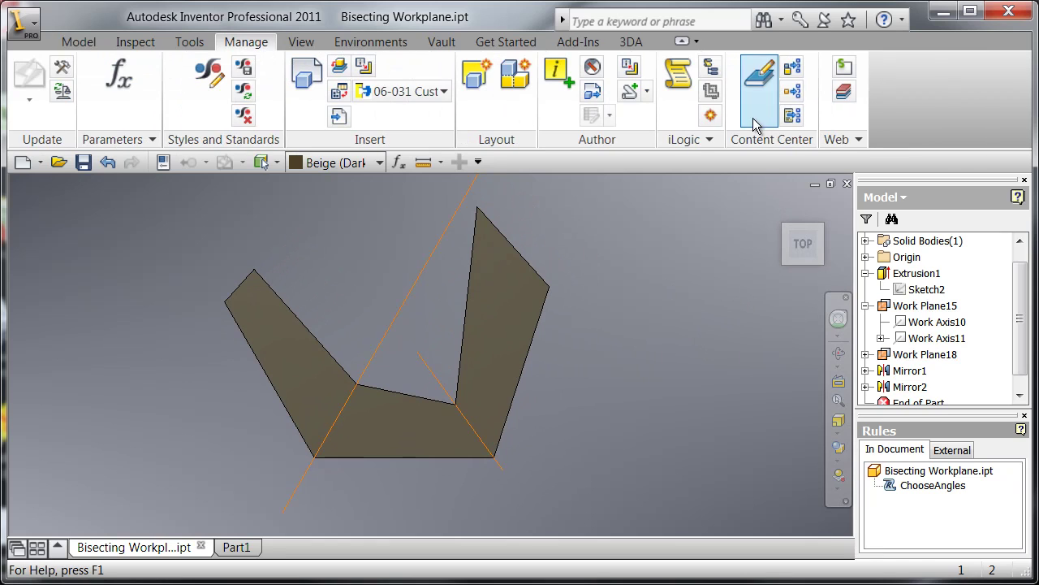
{"action": "left_click", "coordinate": [711, 119]}
{"action": "left_click_drag", "start_coordinate": [524, 135], "coordinate": [845, 126]}
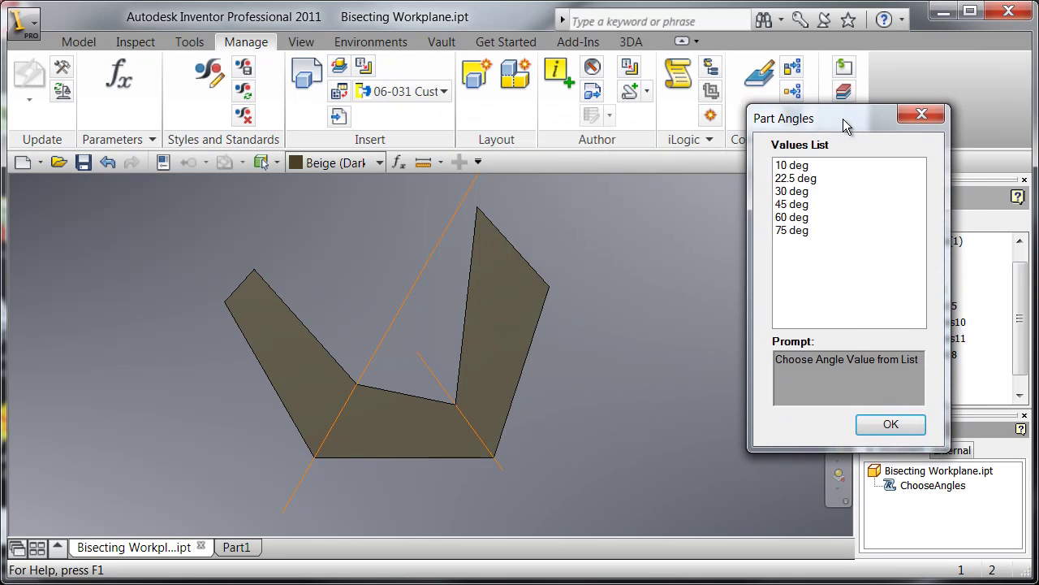
{"action": "left_click", "coordinate": [795, 194]}
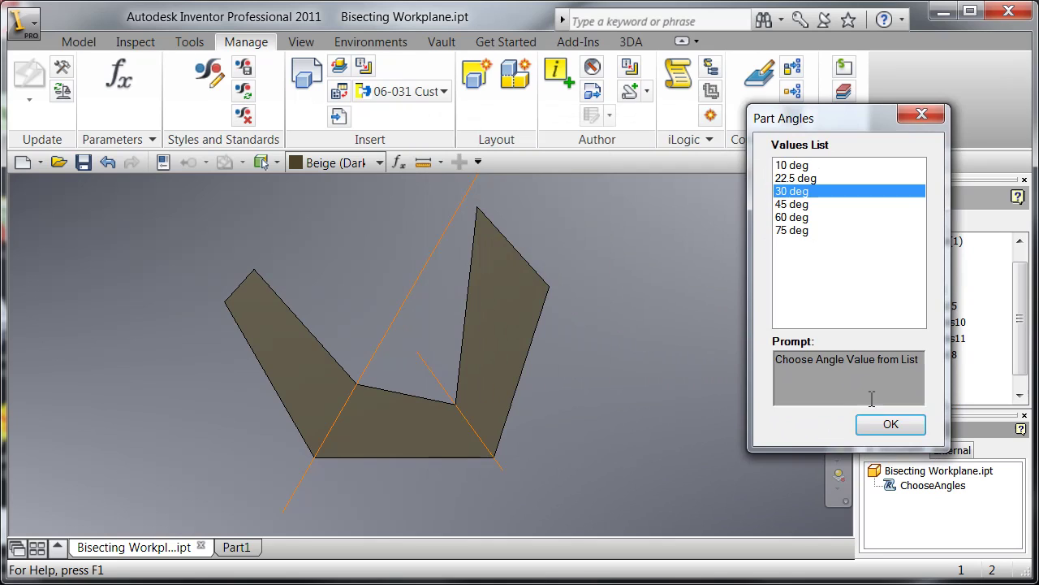
{"action": "left_click", "coordinate": [888, 423]}
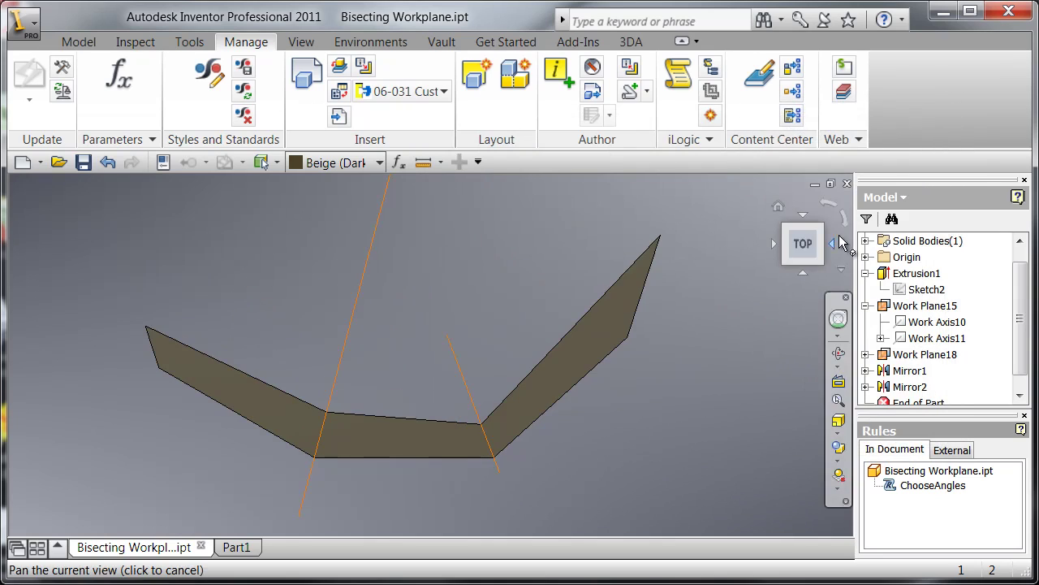
{"action": "left_click", "coordinate": [712, 117]}
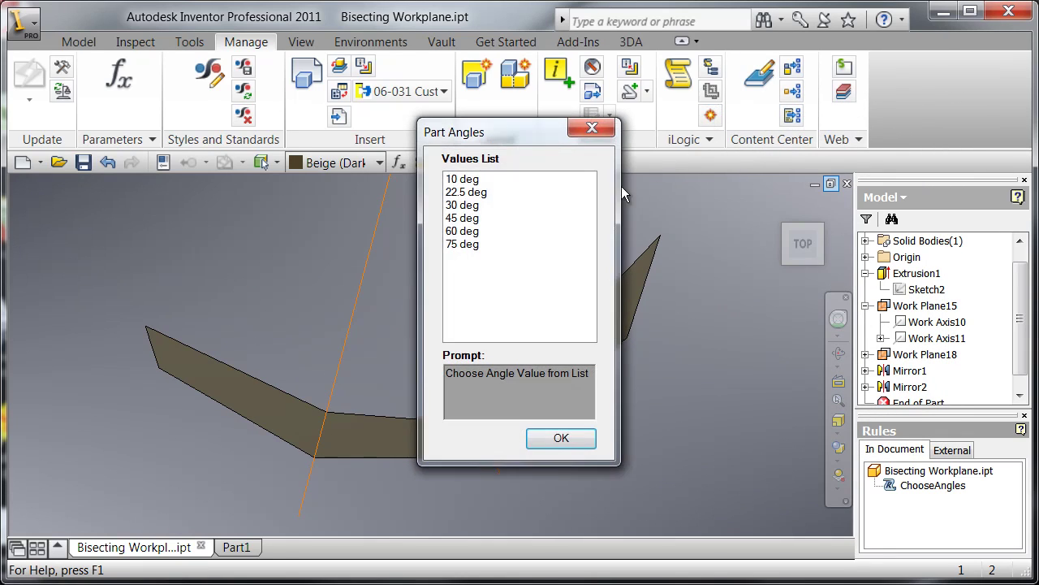
Choose 22.5 deg in the Part Angles dialog and apply it to the mirrored part.
{"action": "left_click", "coordinate": [467, 193]}
{"action": "left_click", "coordinate": [561, 438]}
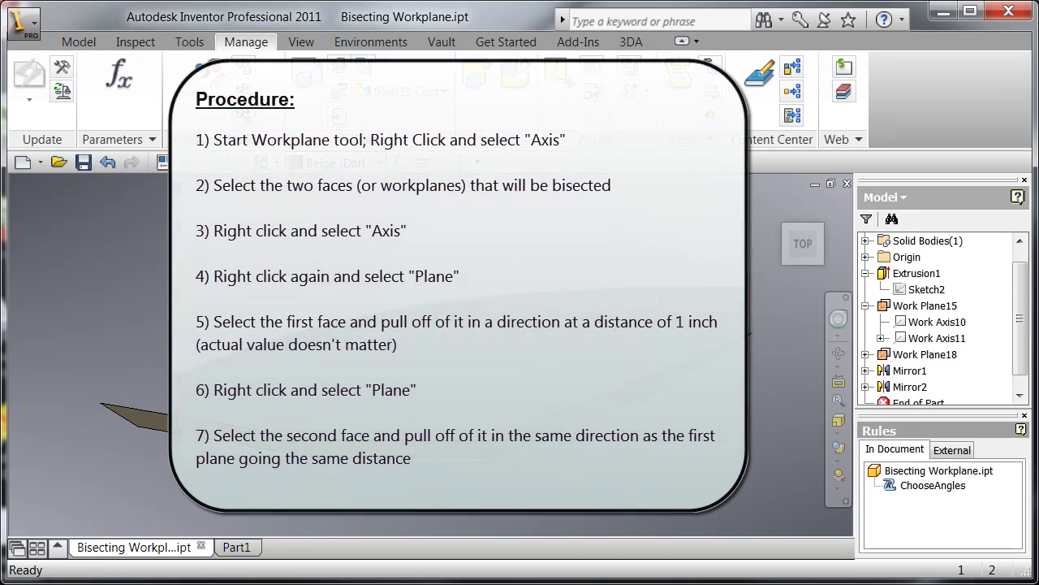